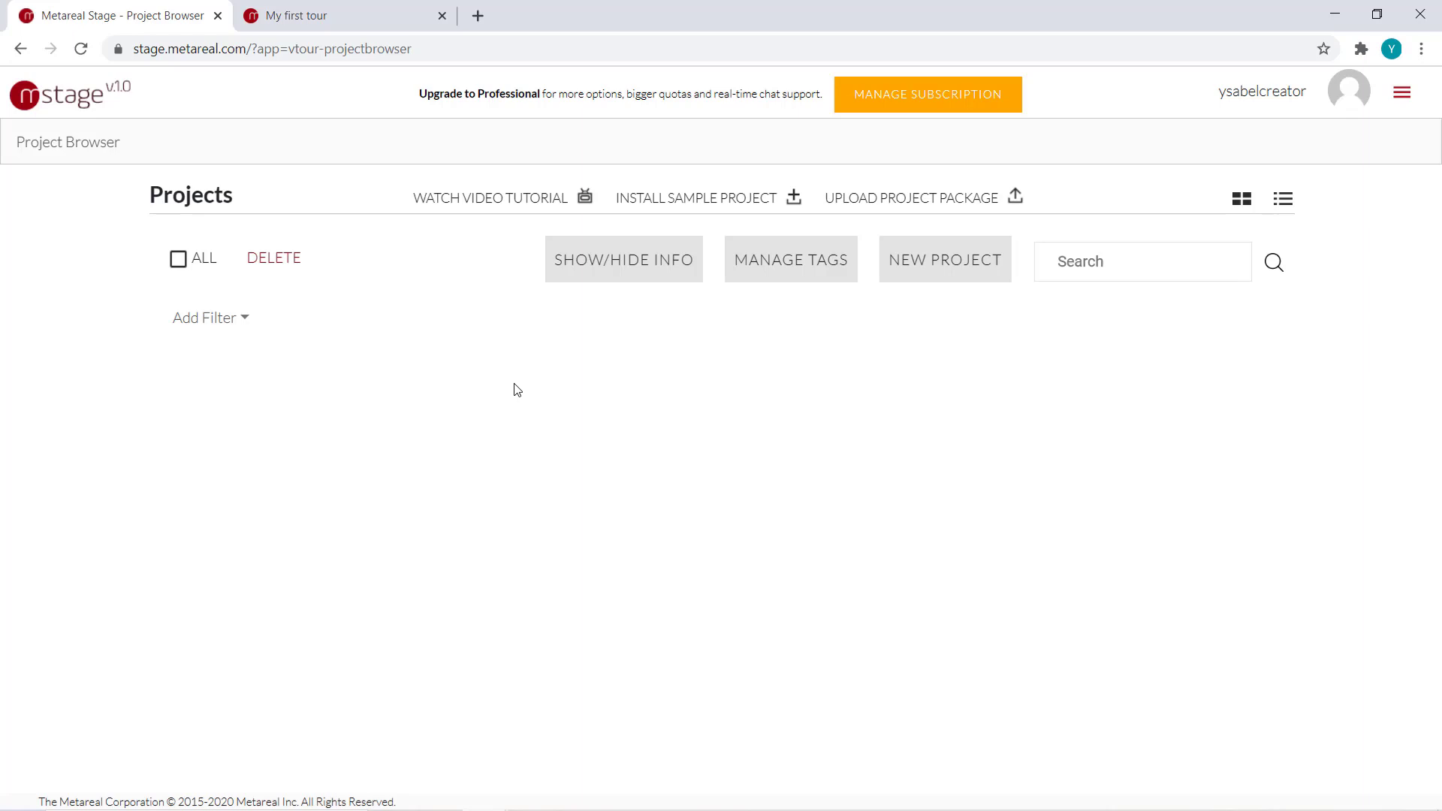
Check the 1_pano image in the Downloads folder, and include the Metareal 3D Tour component in the new project
{"action": "key", "text": "alt+Tab"}
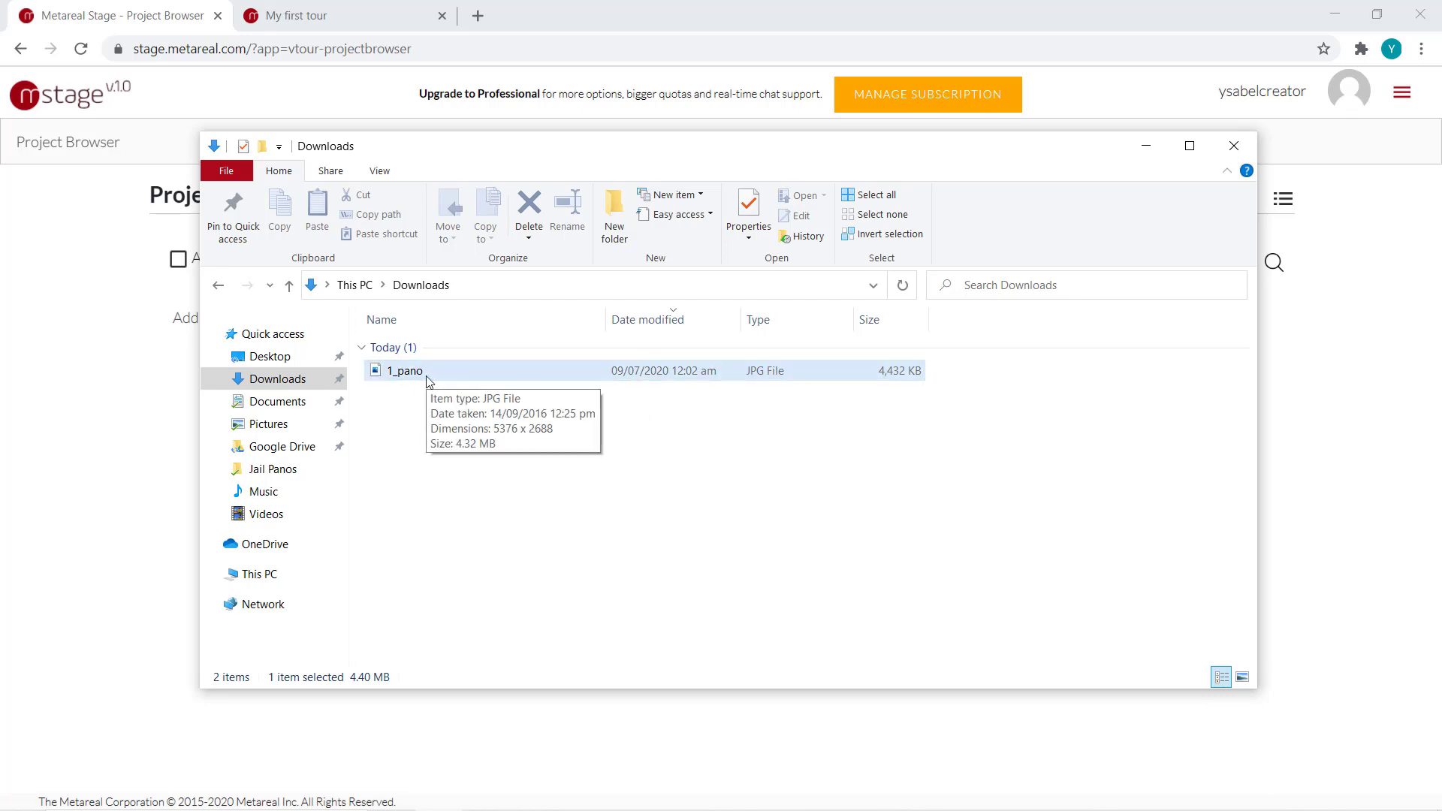
{"action": "key", "text": "alt+Tab"}
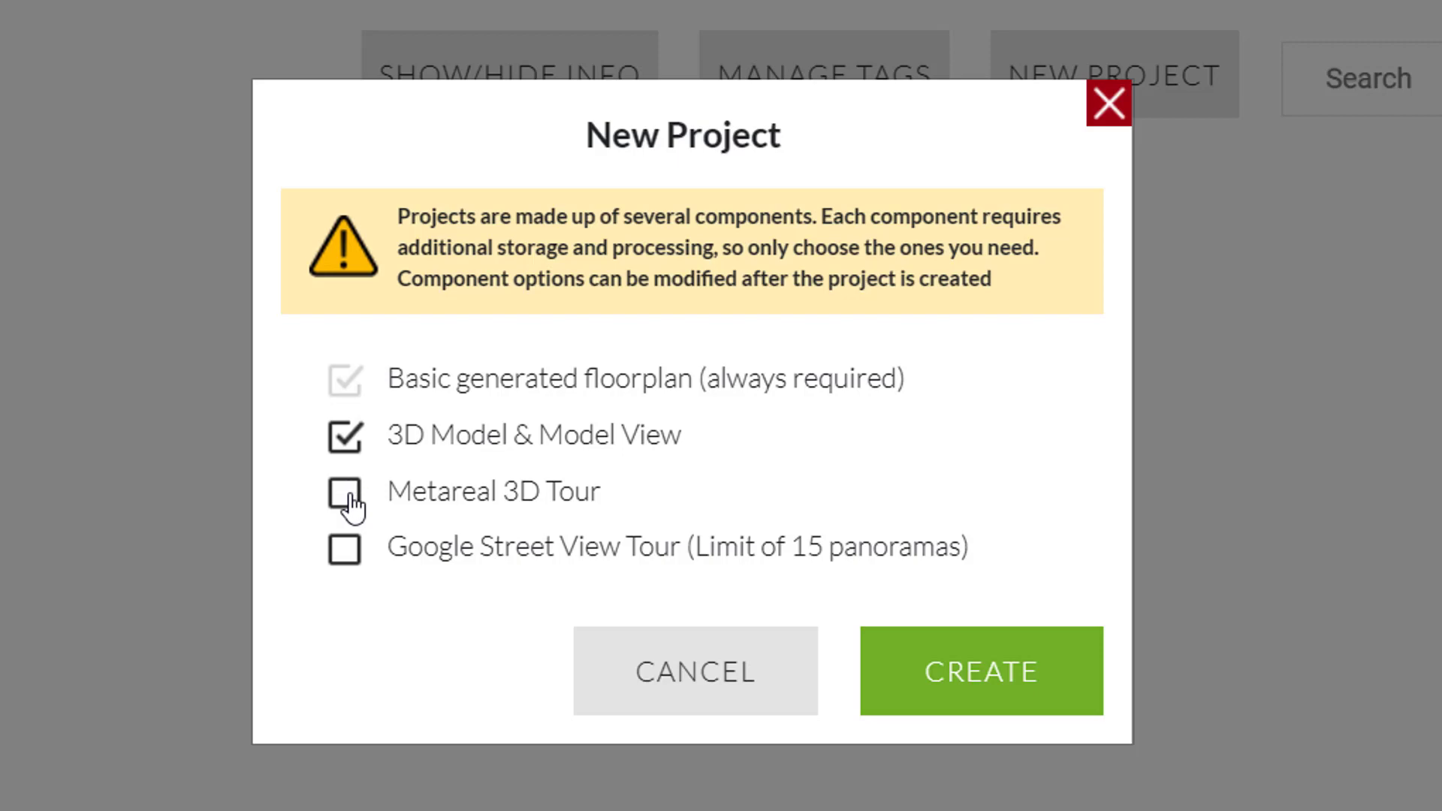
{"action": "left_click", "coordinate": [350, 502]}
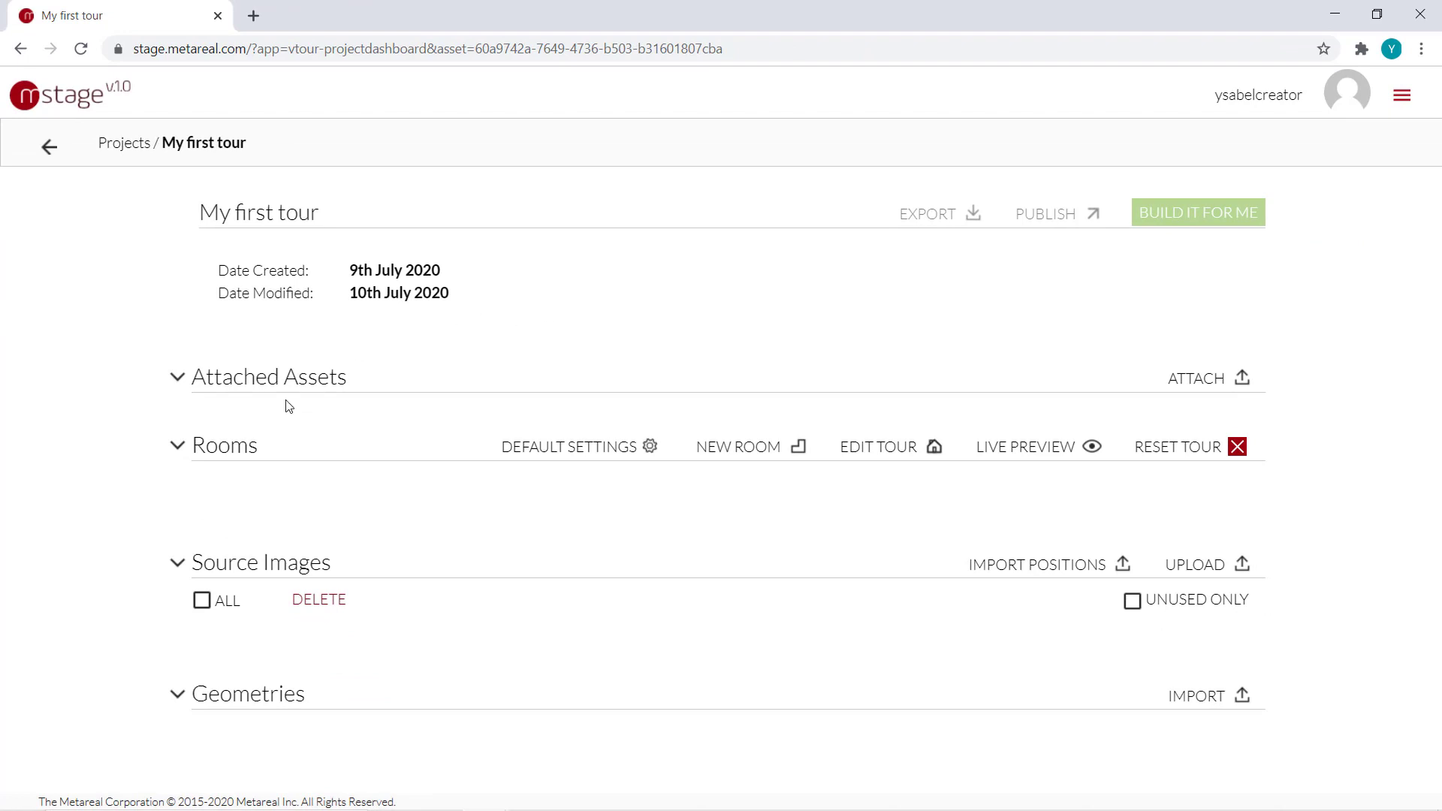
In the project's default settings, set the 3D model texture resolution to 2048 and enable high quality textures
{"action": "left_click", "coordinate": [554, 451]}
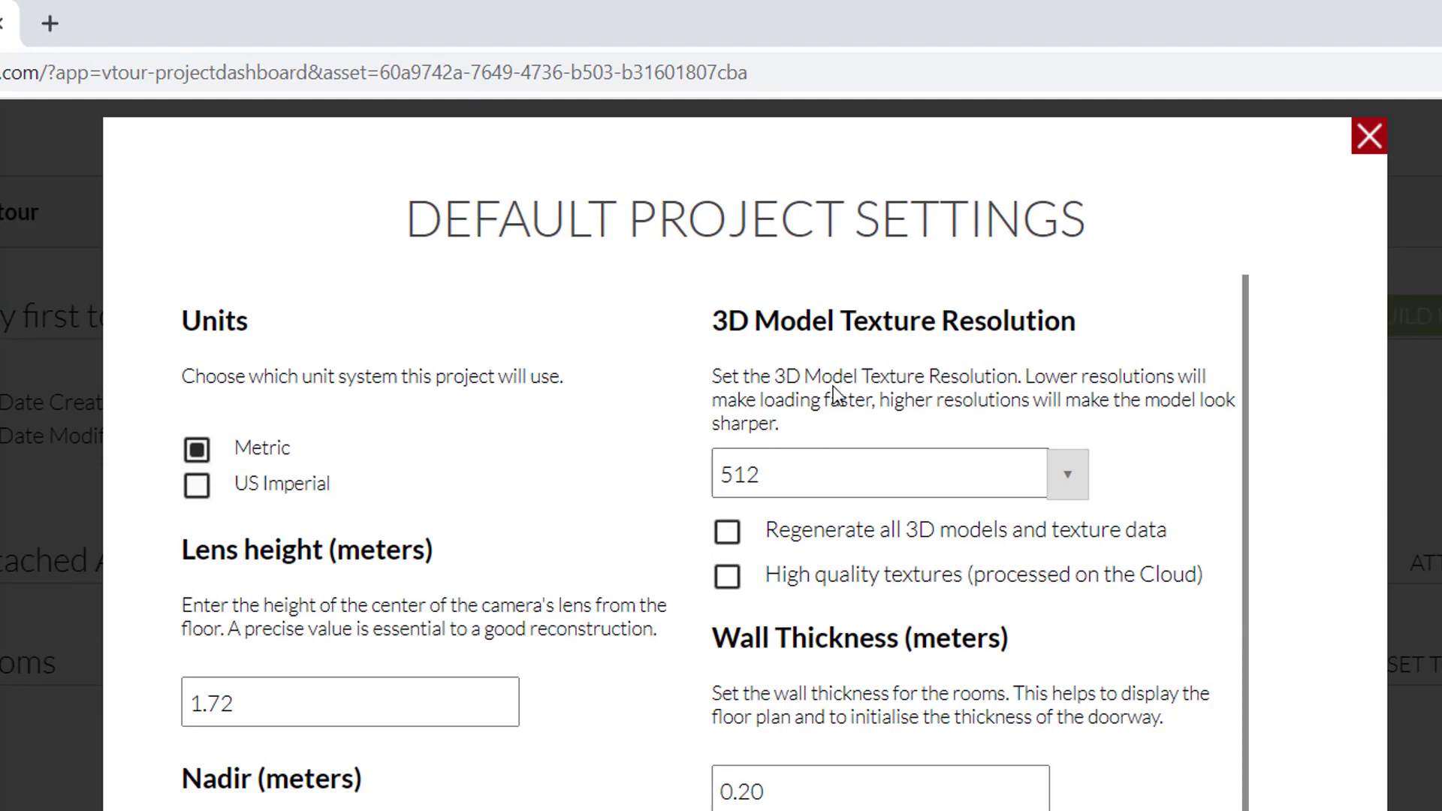
{"action": "left_click", "coordinate": [831, 471]}
{"action": "left_click", "coordinate": [1067, 473]}
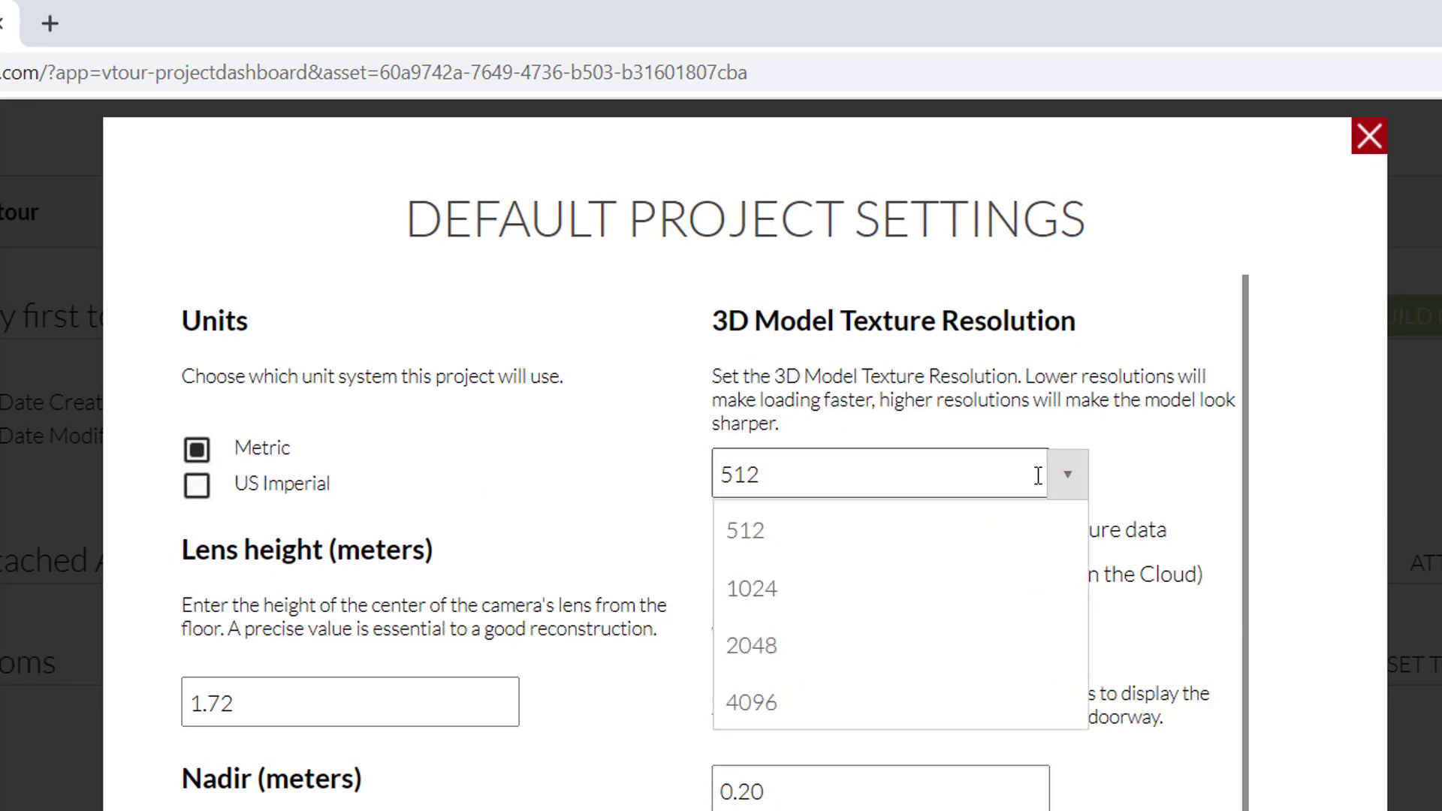
{"action": "left_click", "coordinate": [863, 639]}
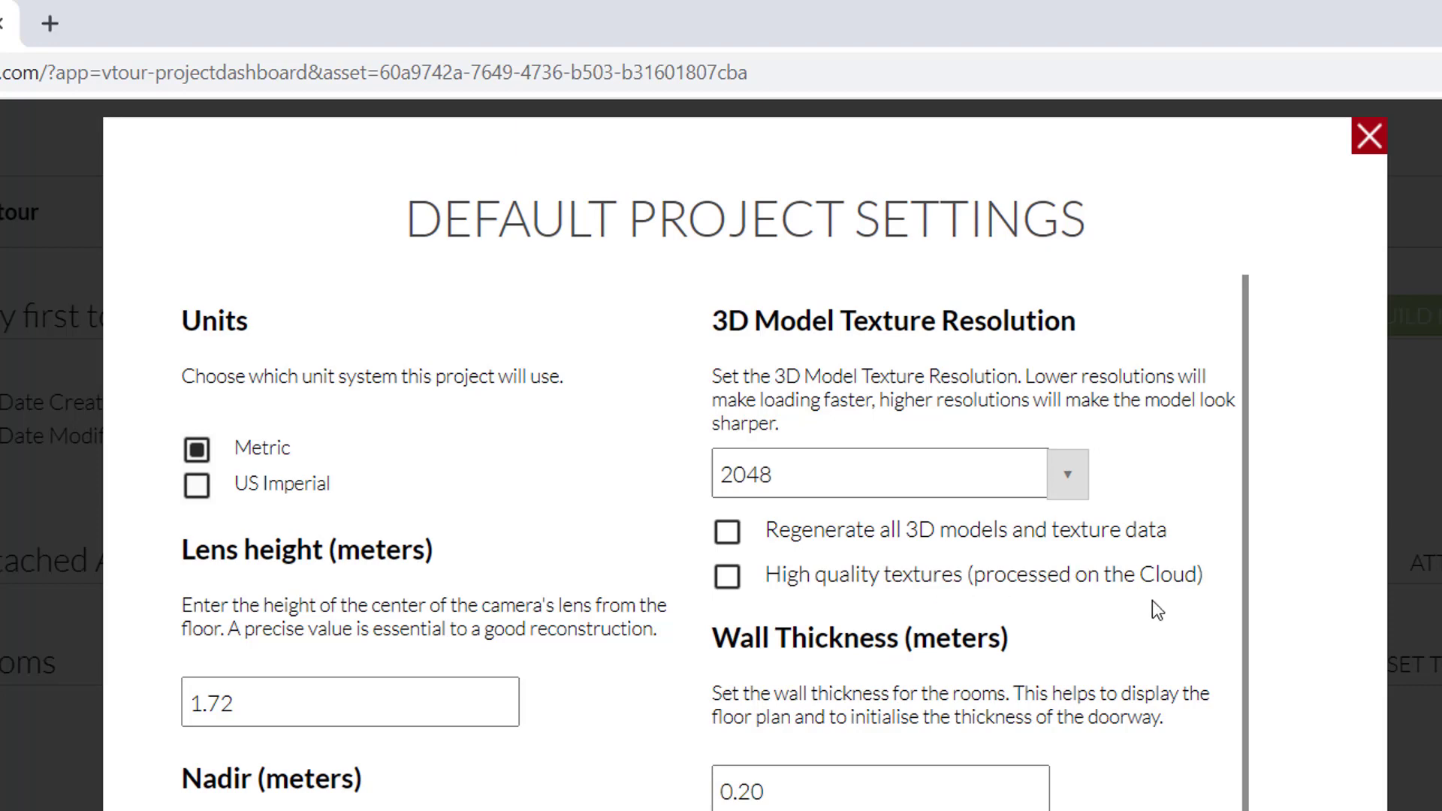
{"action": "left_click", "coordinate": [728, 580]}
Set the default lens height to 1.6 meters and apply the project settings
{"action": "left_click", "coordinate": [248, 703]}
{"action": "key", "text": "BackSpace"}
{"action": "key", "text": "BackSpace"}
{"action": "type", "text": "6"}
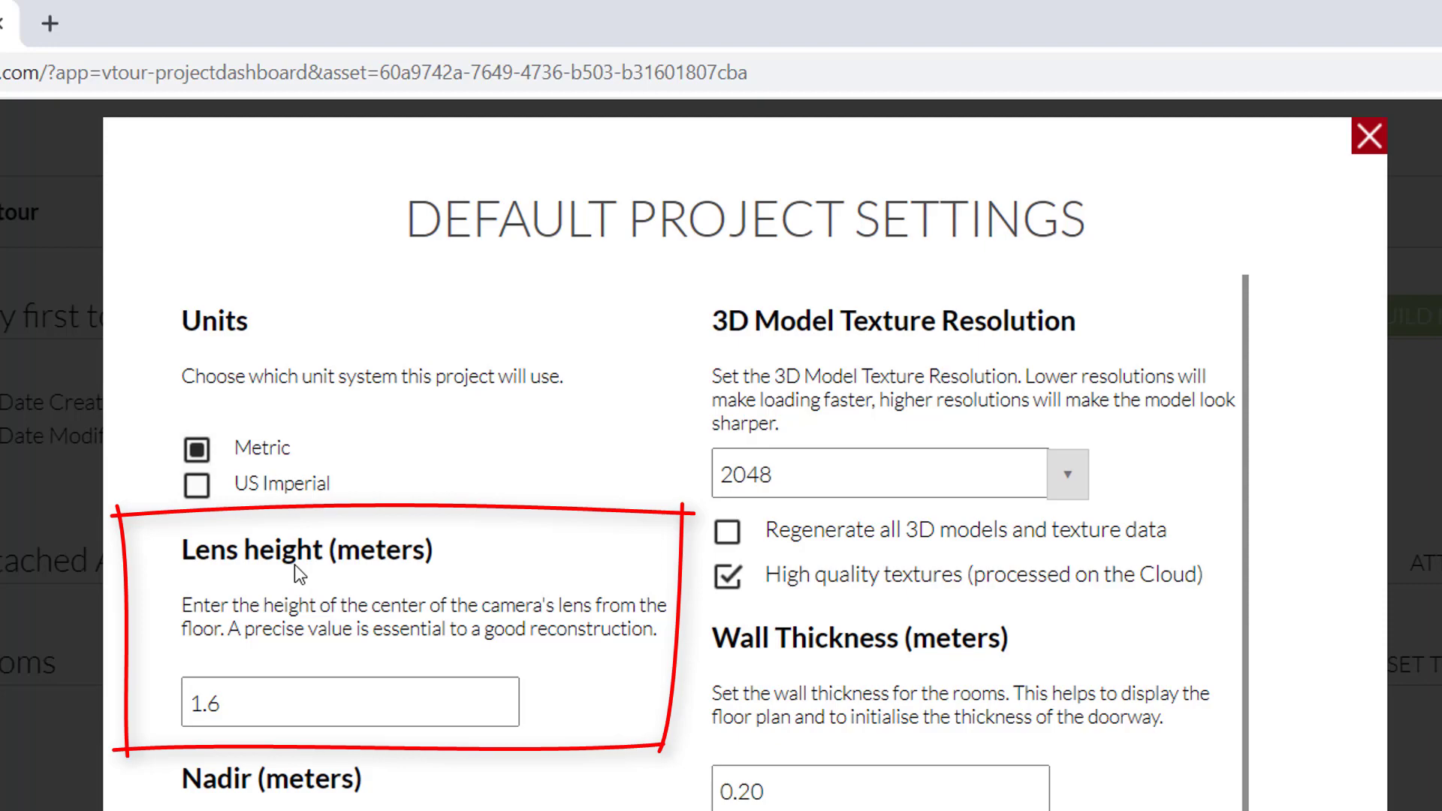
{"action": "scroll", "coordinate": [526, 710], "scroll_direction": "down", "scroll_amount": 2}
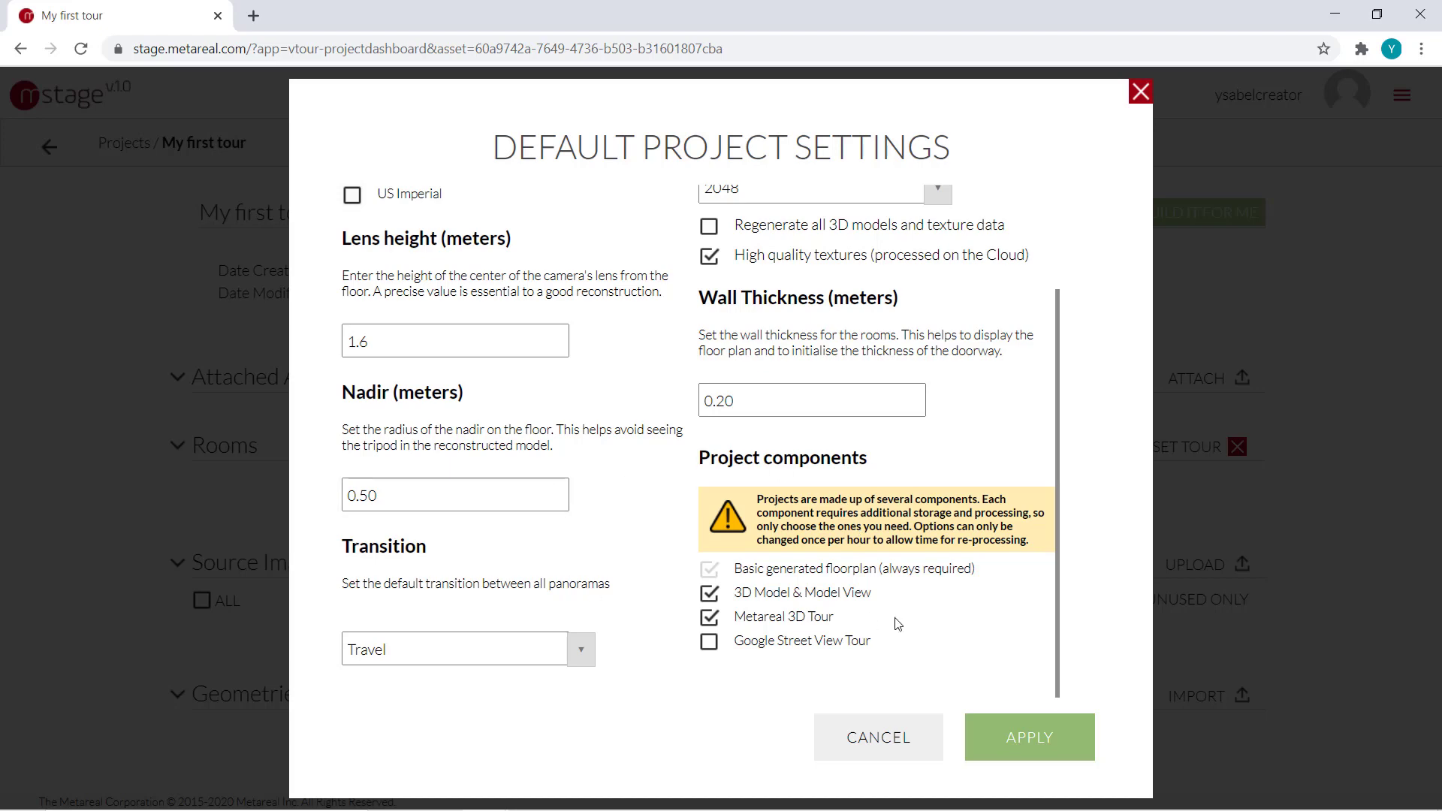
{"action": "left_click", "coordinate": [1042, 739]}
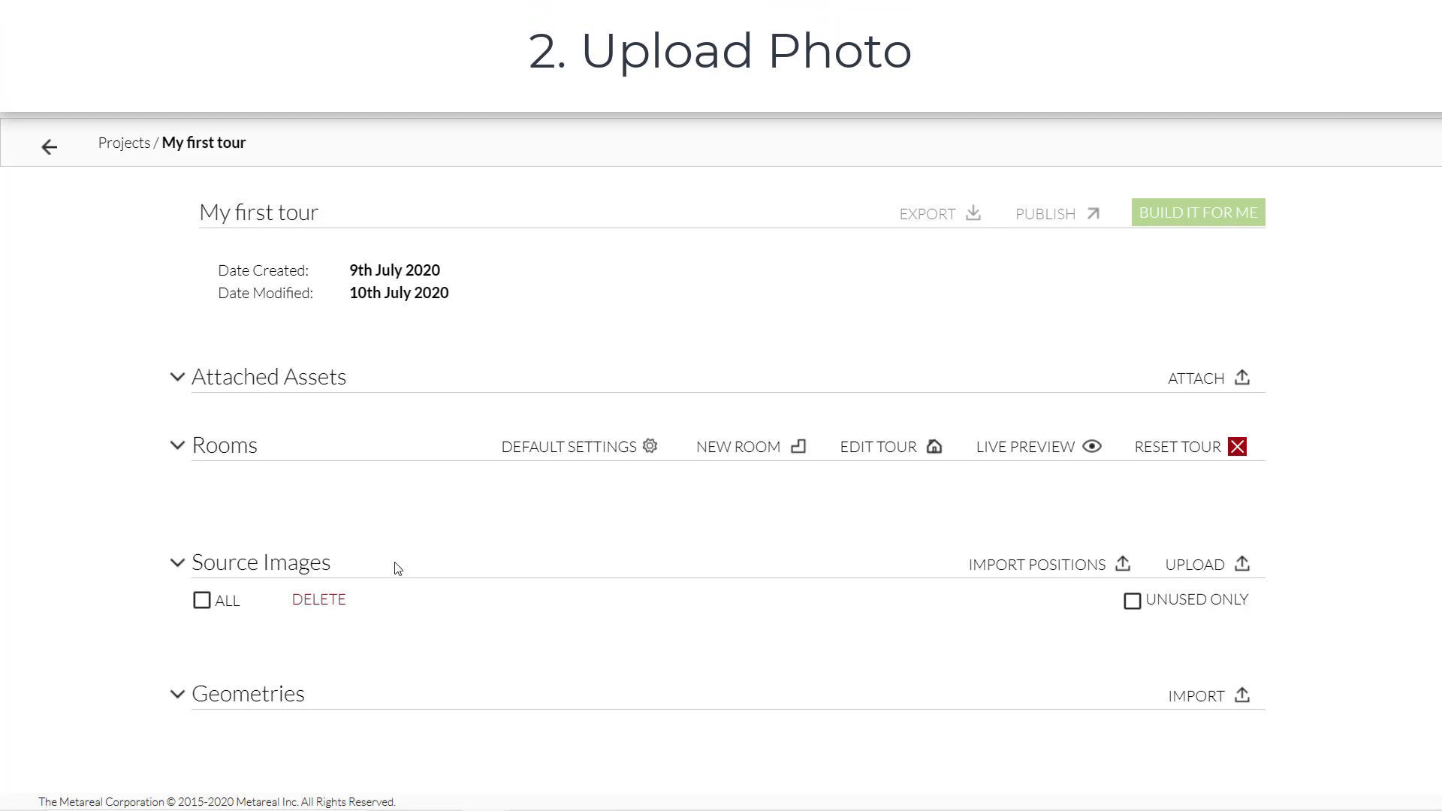
Upload the local panorama 1_pano from the Downloads folder to the project's source images
{"action": "left_click", "coordinate": [1191, 571]}
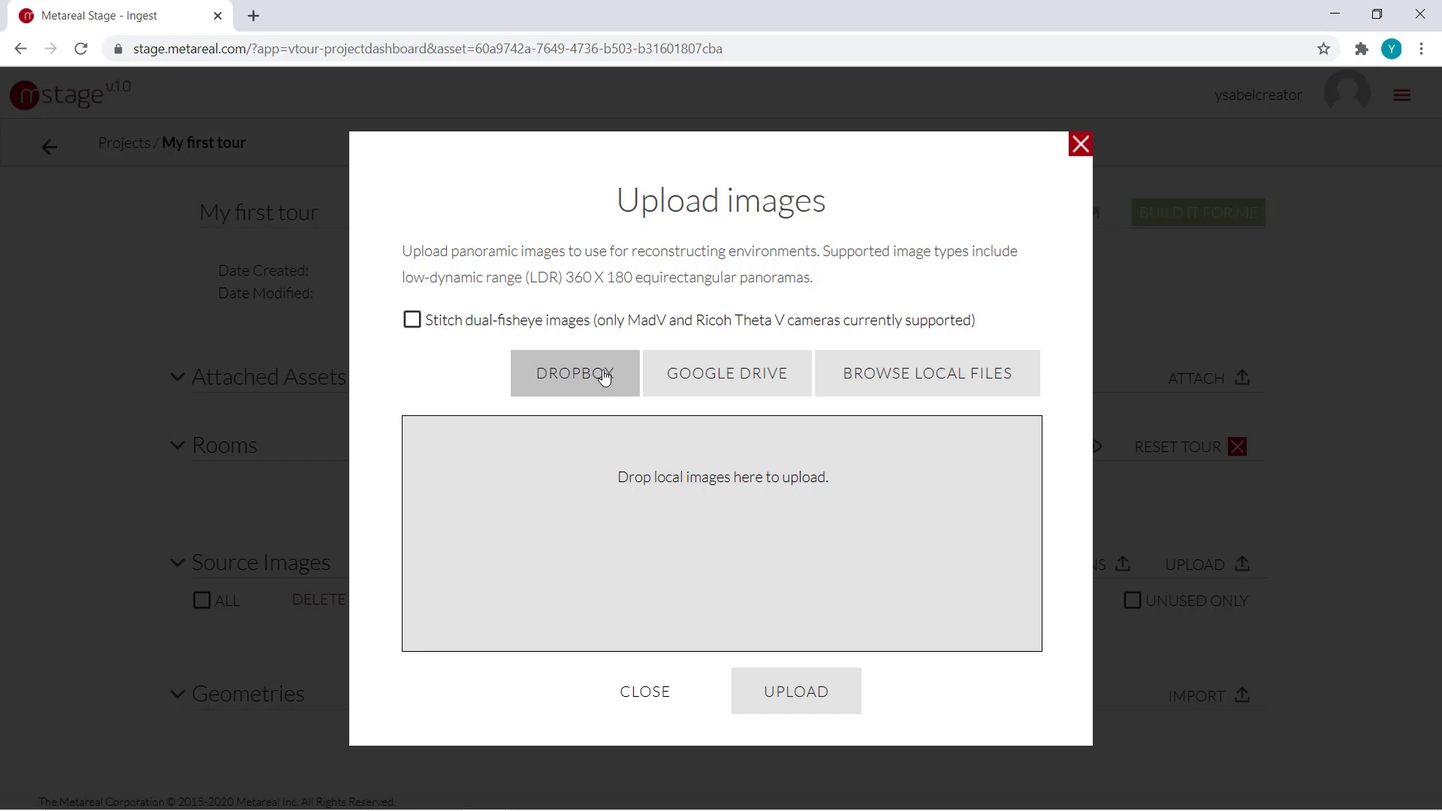
{"action": "left_click", "coordinate": [883, 384]}
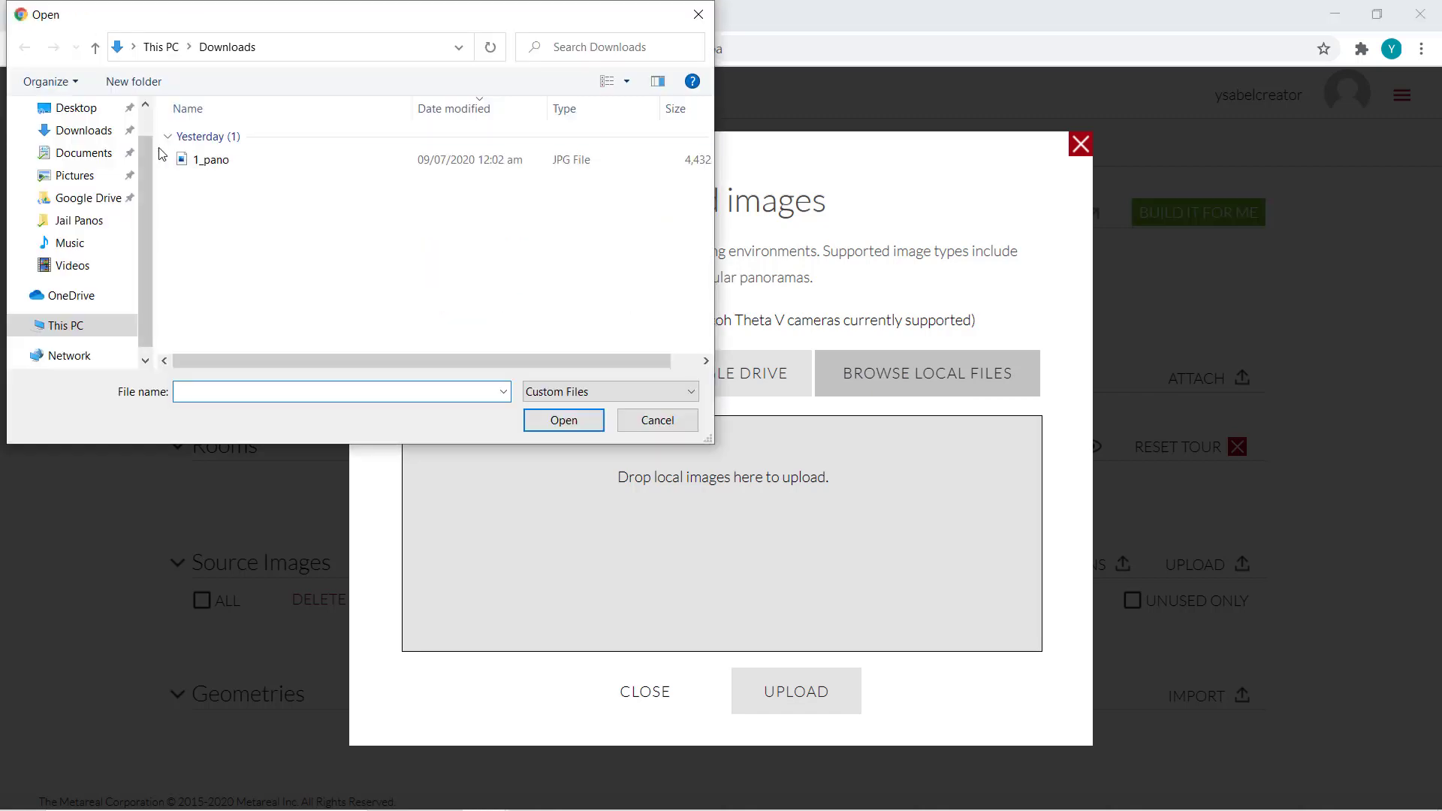
{"action": "double_click", "coordinate": [205, 160]}
{"action": "left_click", "coordinate": [805, 687]}
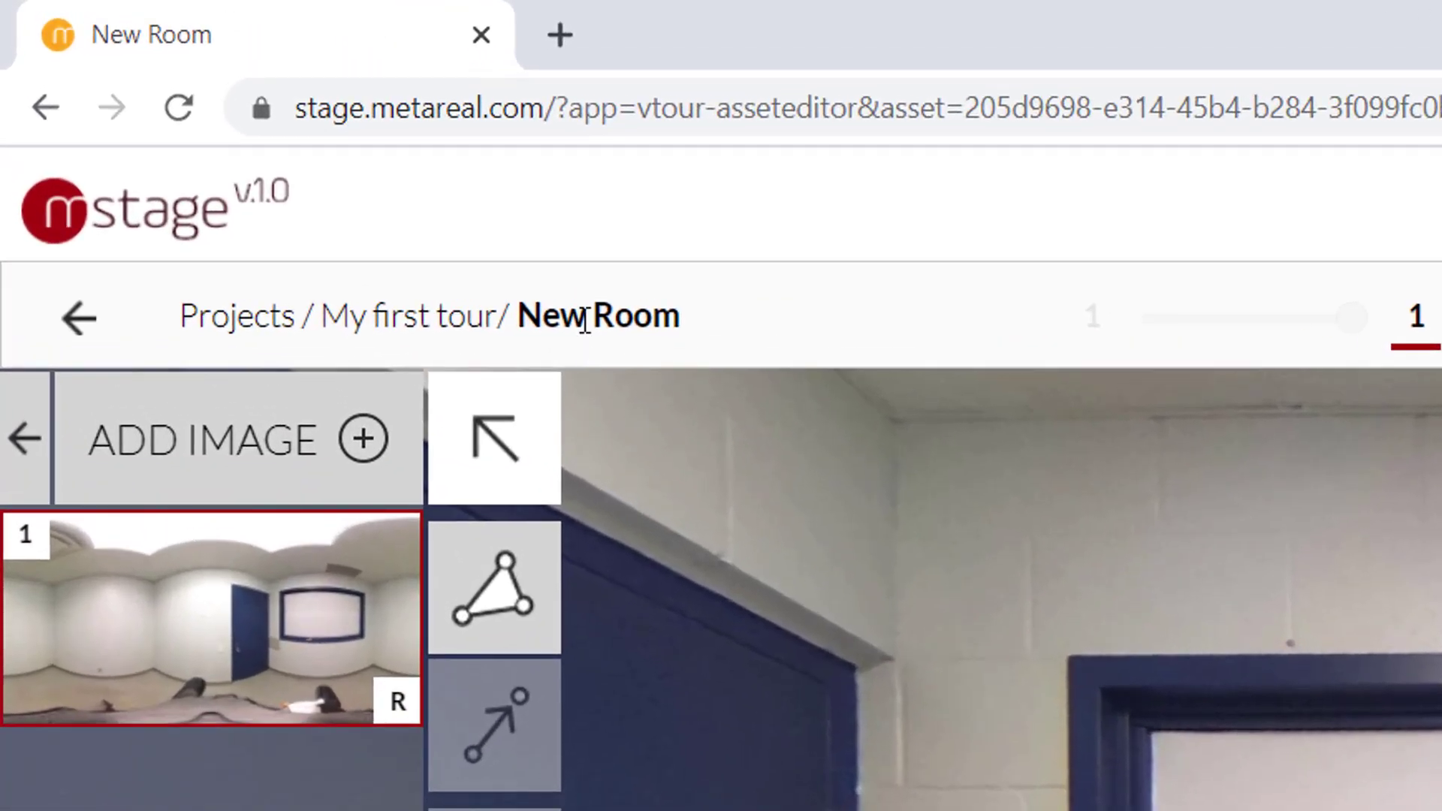
Rename the new room as "First Room"
{"action": "left_click", "coordinate": [265, 144]}
{"action": "key", "text": "ctrl+a"}
{"action": "type", "text": "First r"}
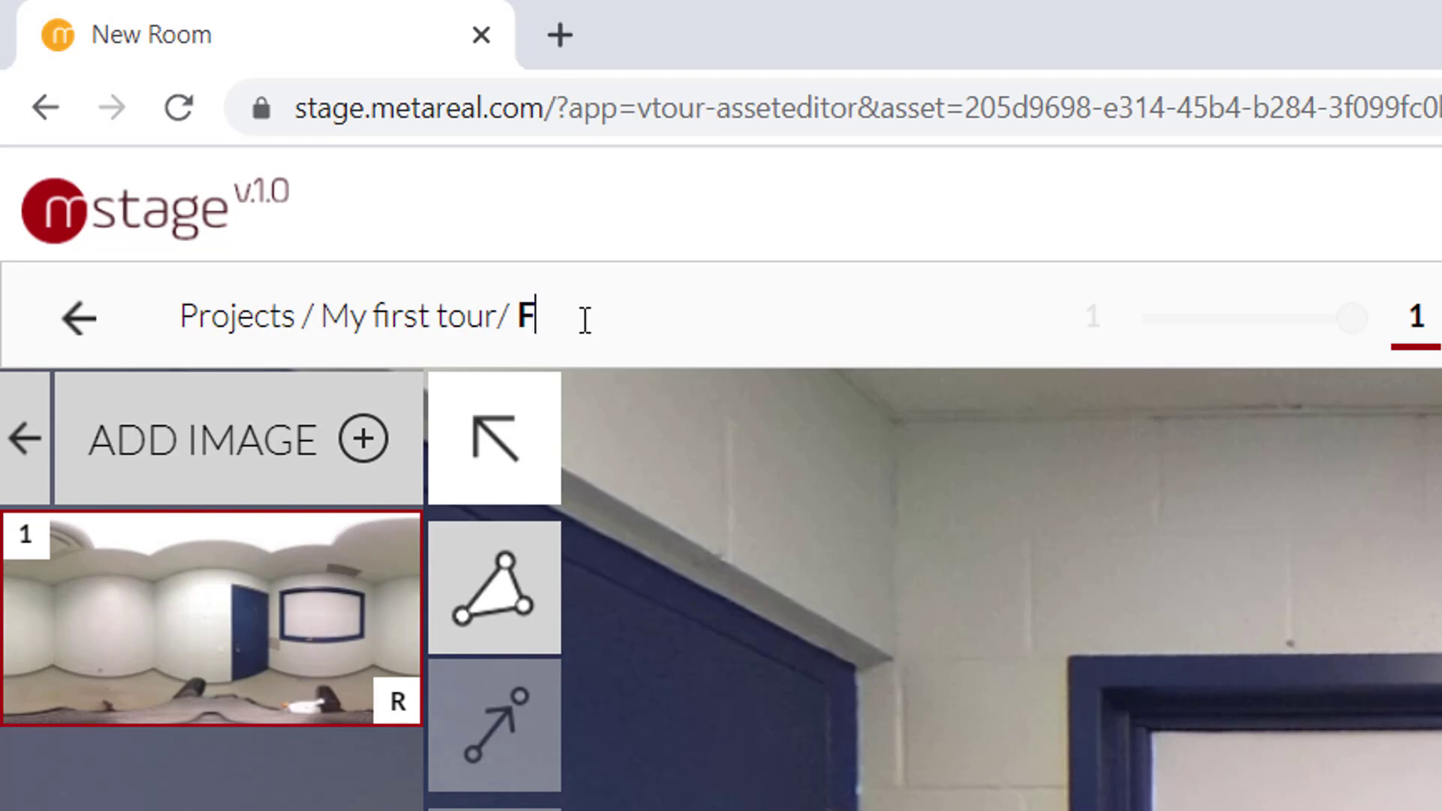
{"action": "type", "text": "oom"}
{"action": "key", "text": "Return"}
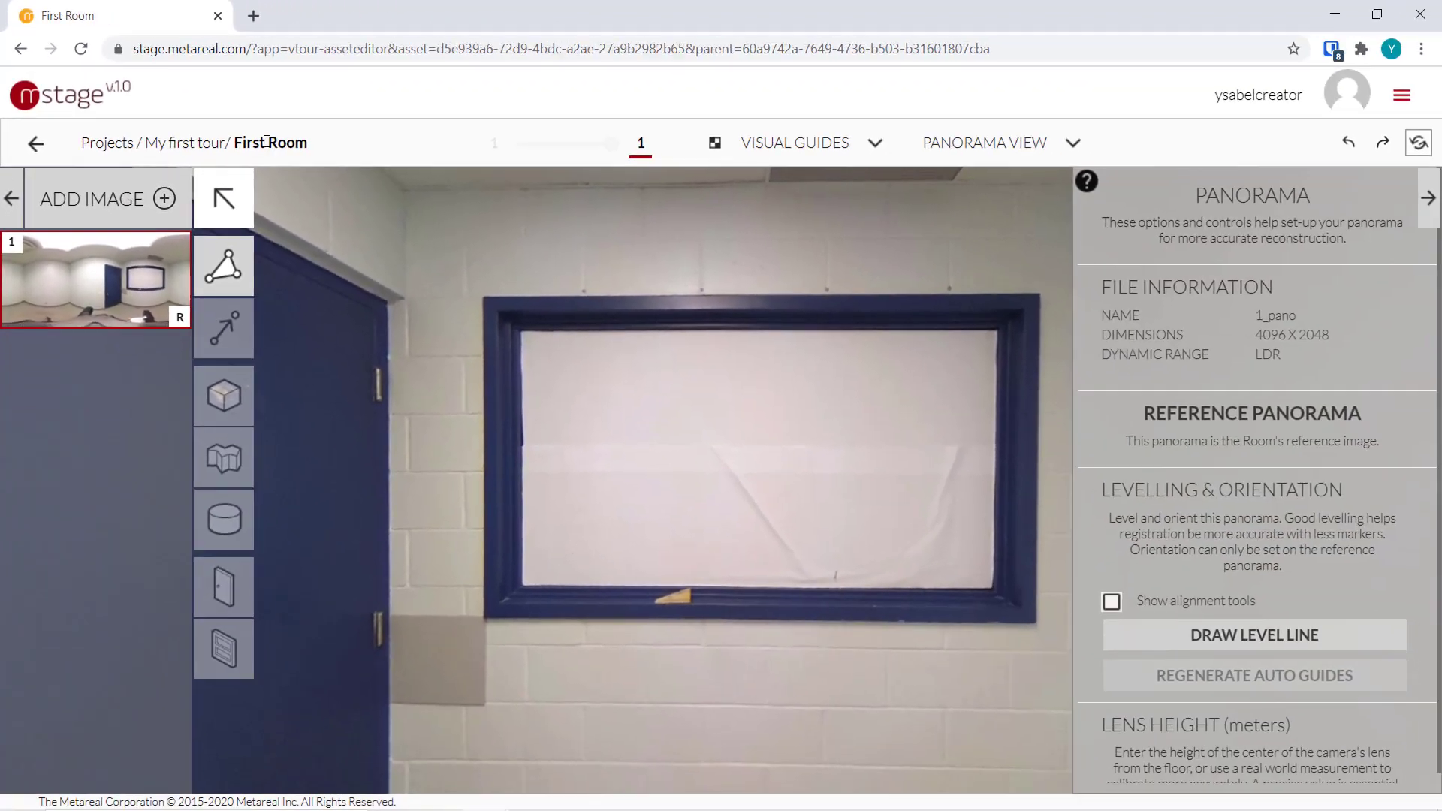
Show the grid over the panorama and examine how it lines up with the room's floor and walls
{"action": "left_click_drag", "start_coordinate": [748, 630], "coordinate": [720, 489]}
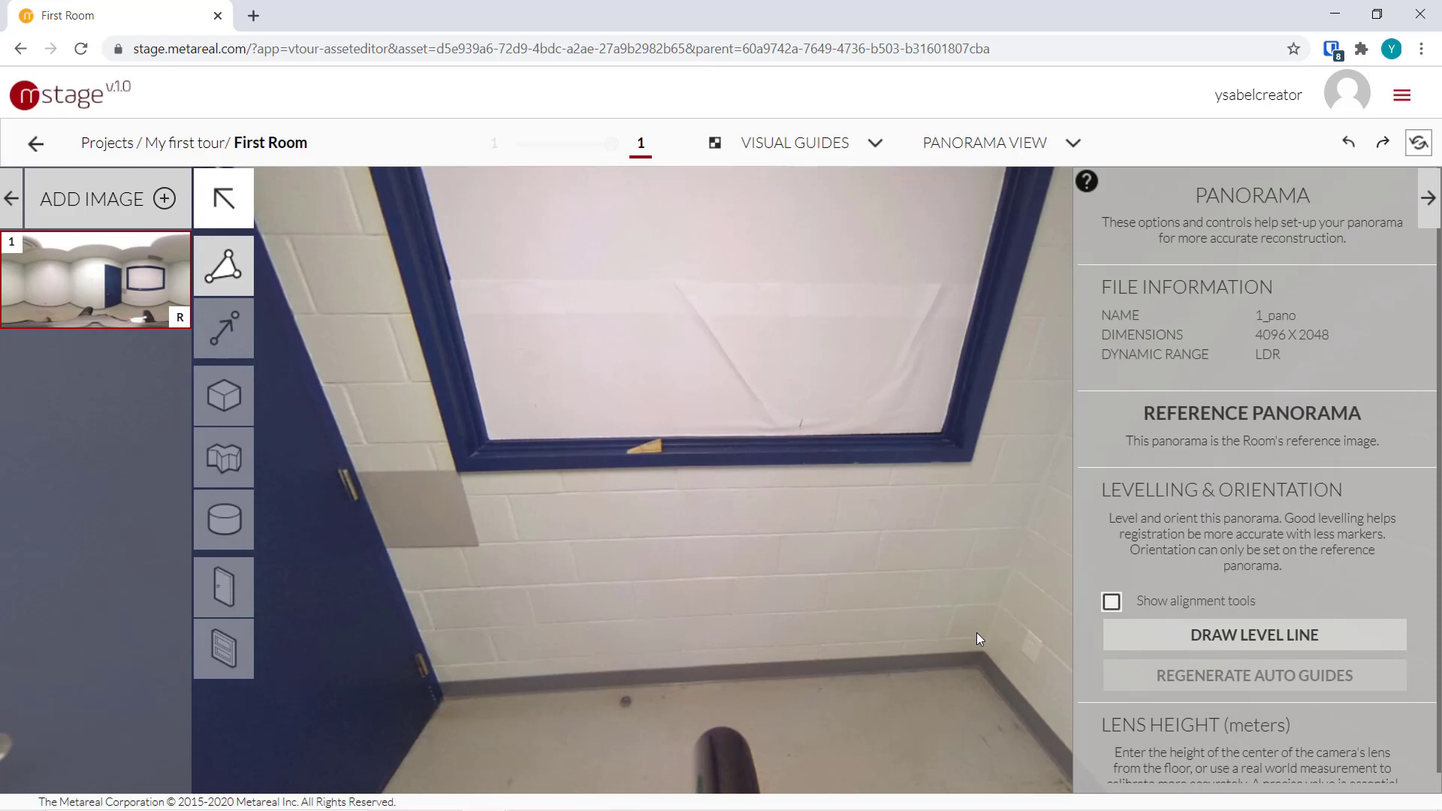
{"action": "left_click", "coordinate": [808, 140]}
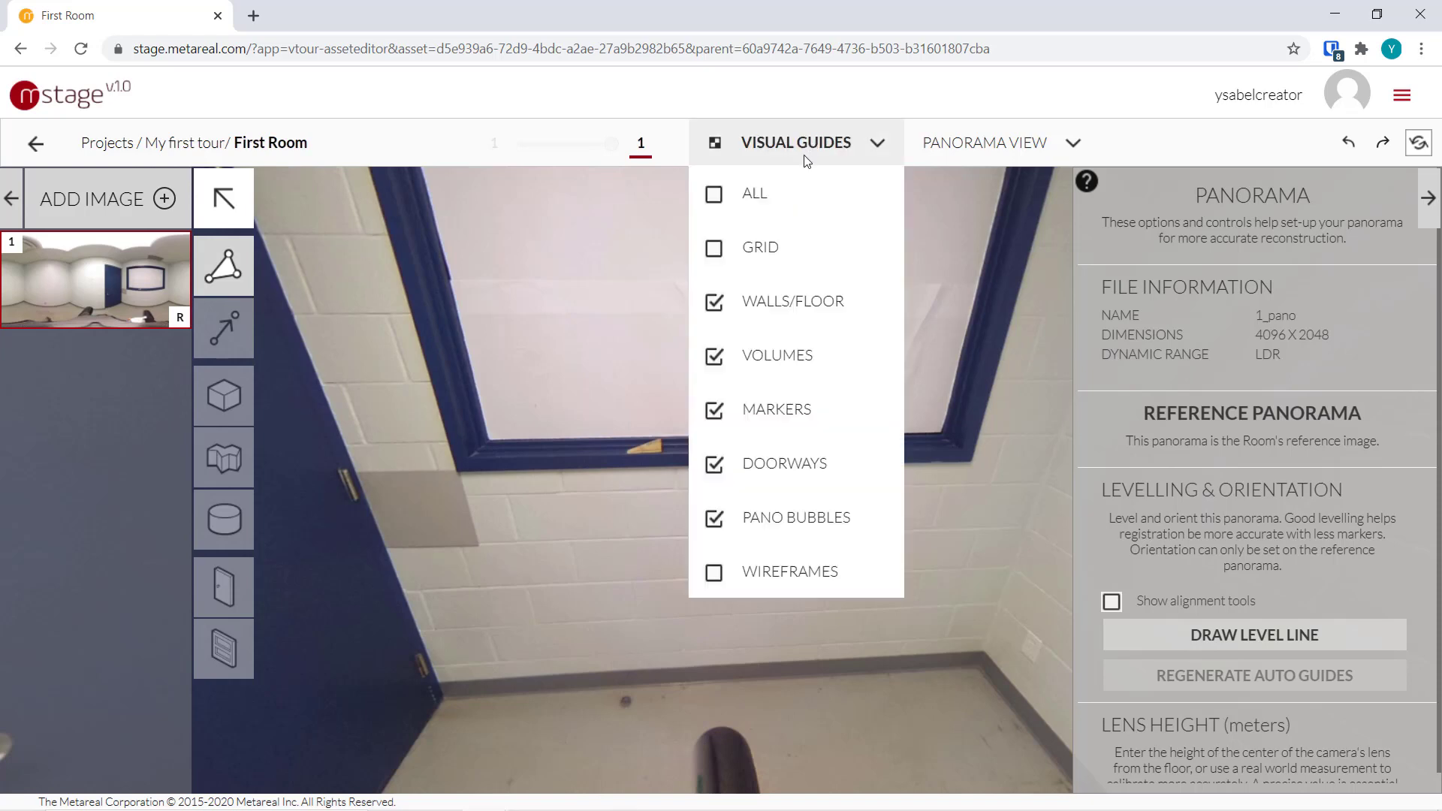
{"action": "left_click", "coordinate": [714, 248]}
{"action": "left_click_drag", "start_coordinate": [458, 598], "coordinate": [845, 358]}
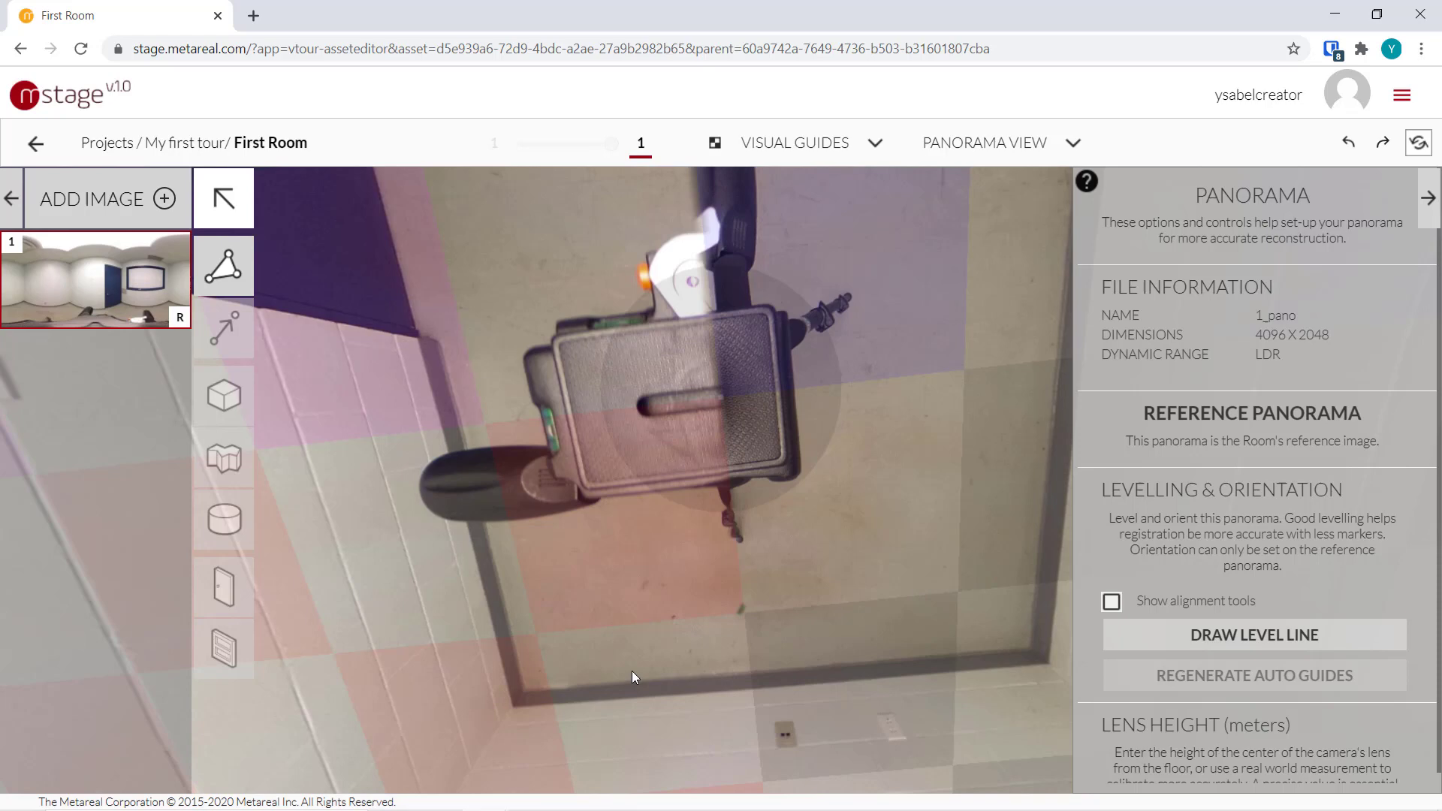
{"action": "left_click_drag", "start_coordinate": [983, 525], "coordinate": [528, 499]}
Show the alignment tools and place the red orientation line along the floor edge between the two wall corners
{"action": "left_click", "coordinate": [1113, 601]}
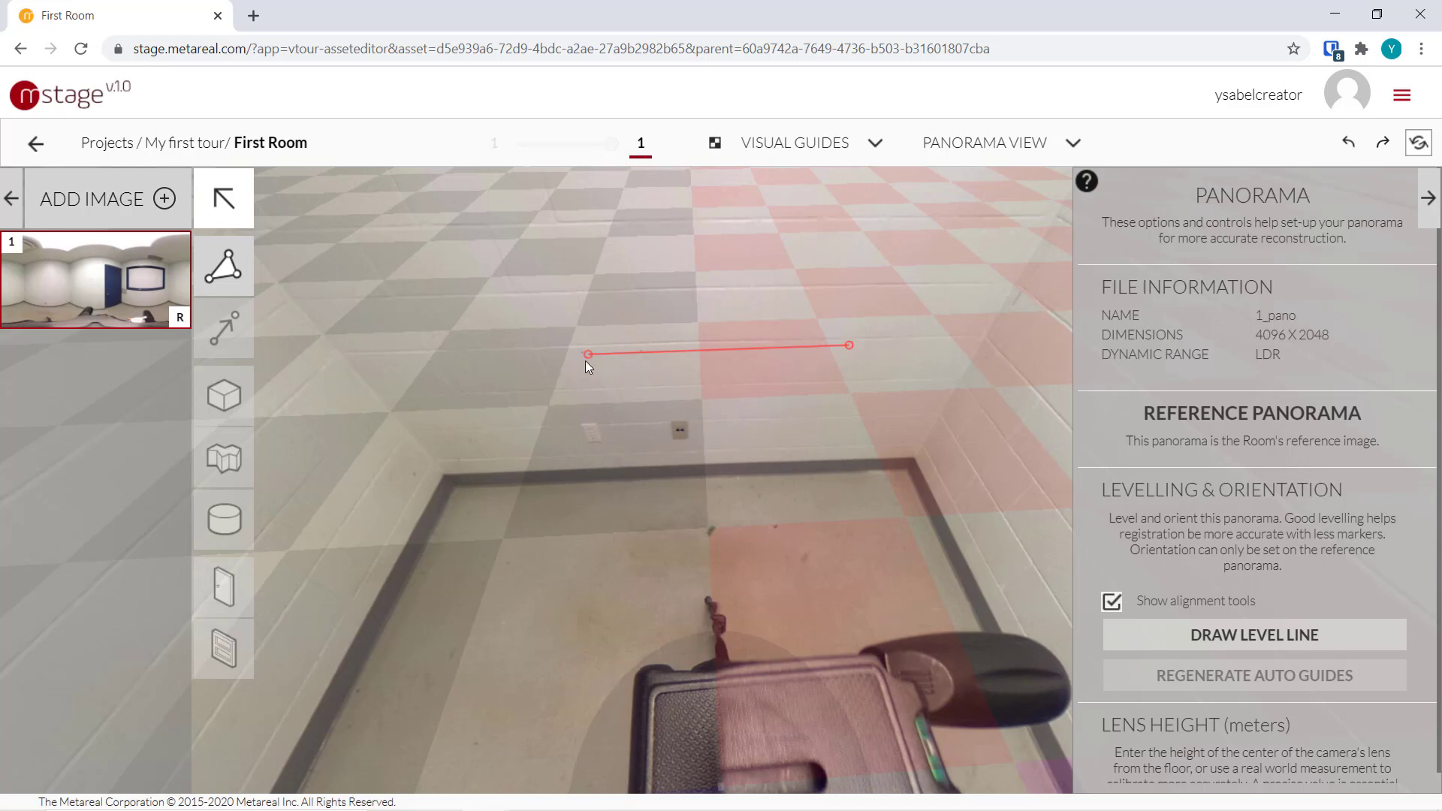
{"action": "left_click_drag", "start_coordinate": [585, 359], "coordinate": [462, 489]}
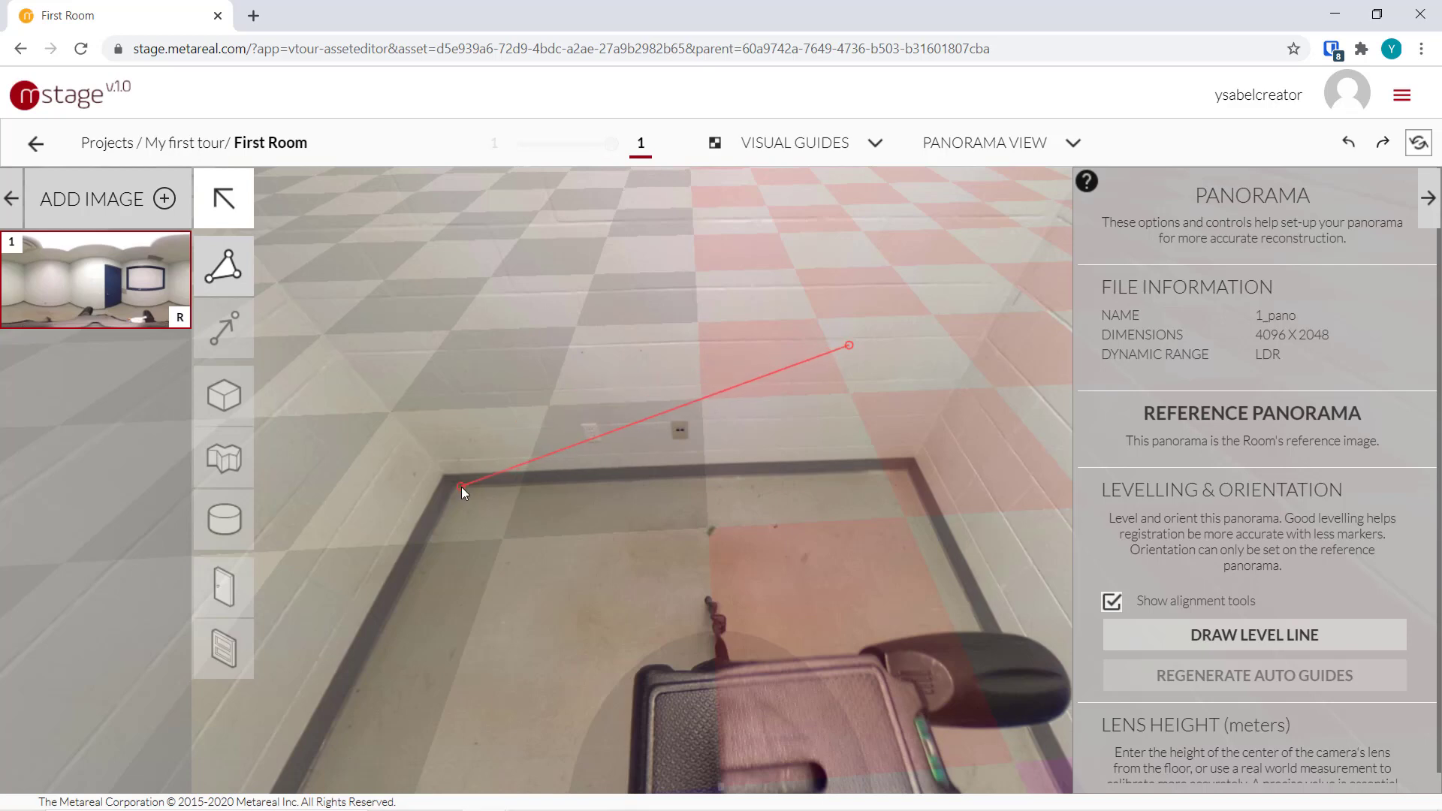
{"action": "left_click_drag", "start_coordinate": [849, 344], "coordinate": [907, 469]}
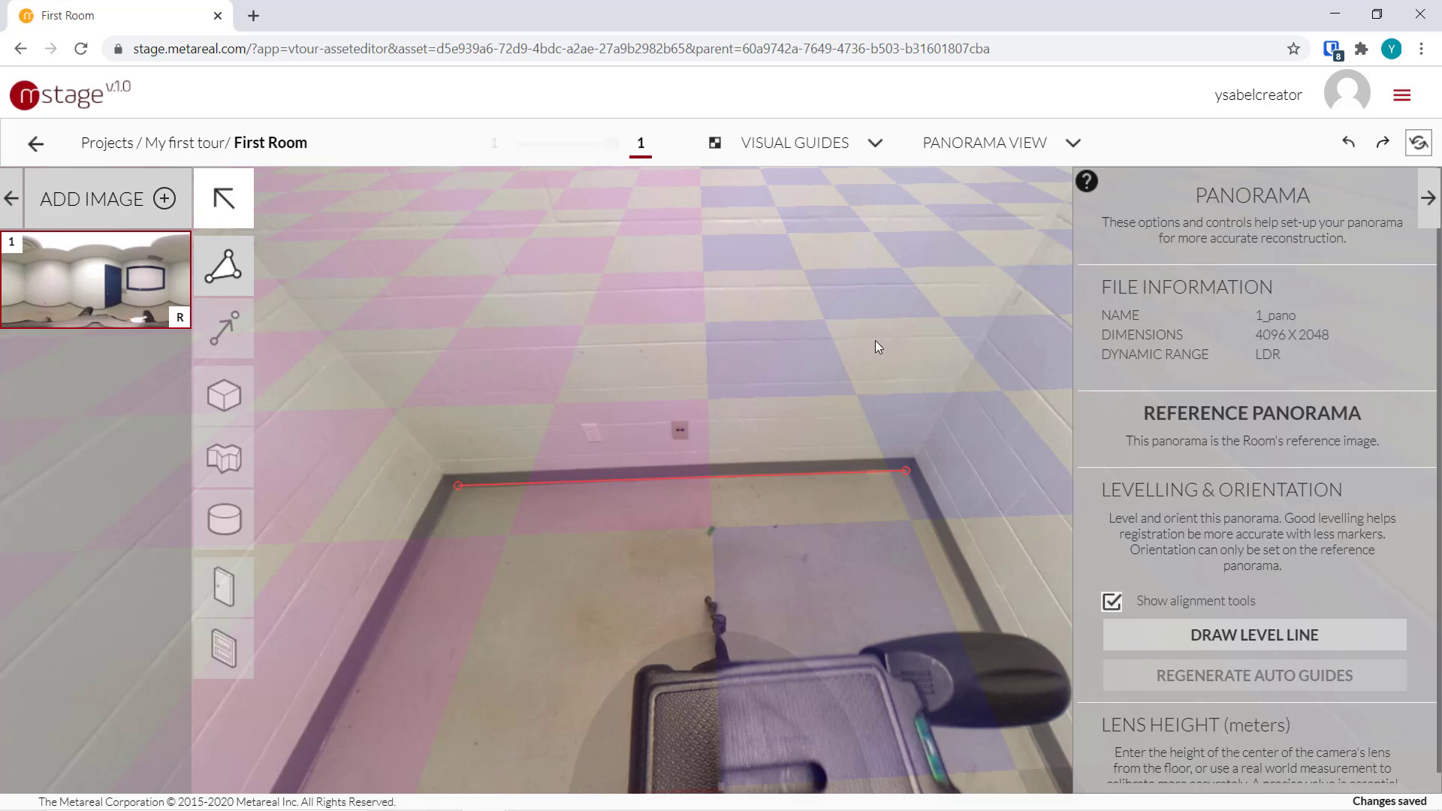
Hide the grid guide and switch from the panorama view to the levelling view
{"action": "left_click", "coordinate": [811, 142]}
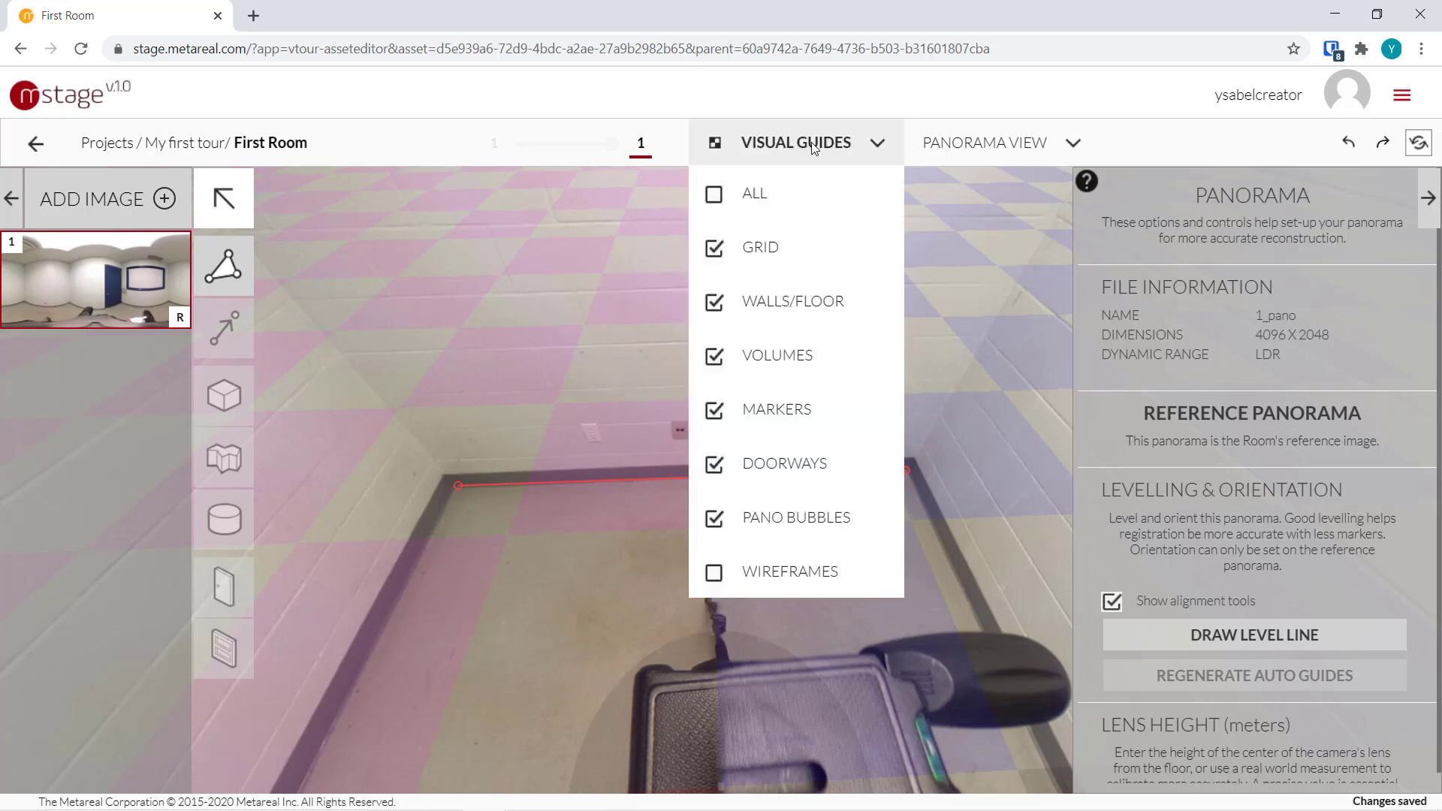
{"action": "left_click", "coordinate": [724, 248]}
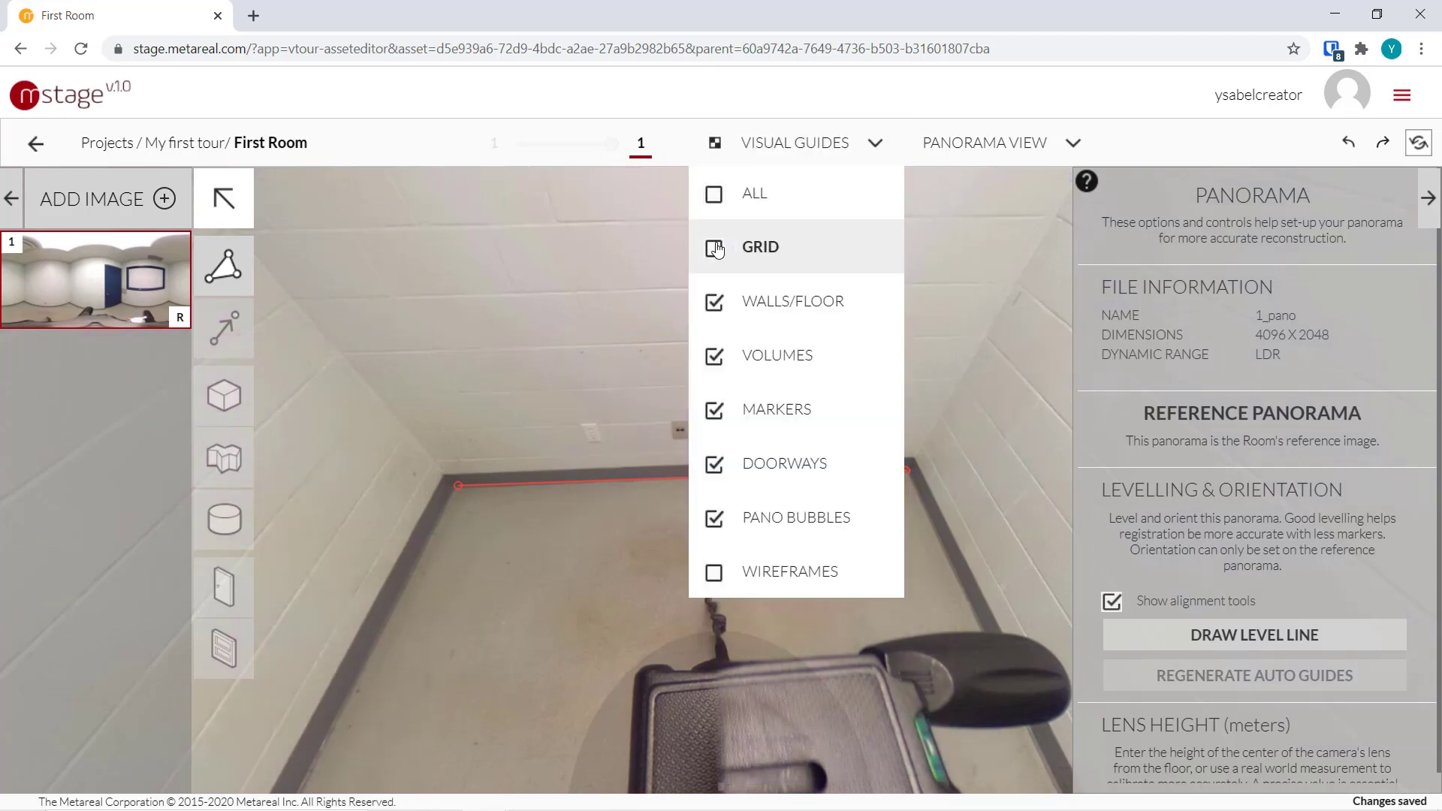
{"action": "left_click", "coordinate": [1034, 147]}
{"action": "left_click", "coordinate": [989, 246]}
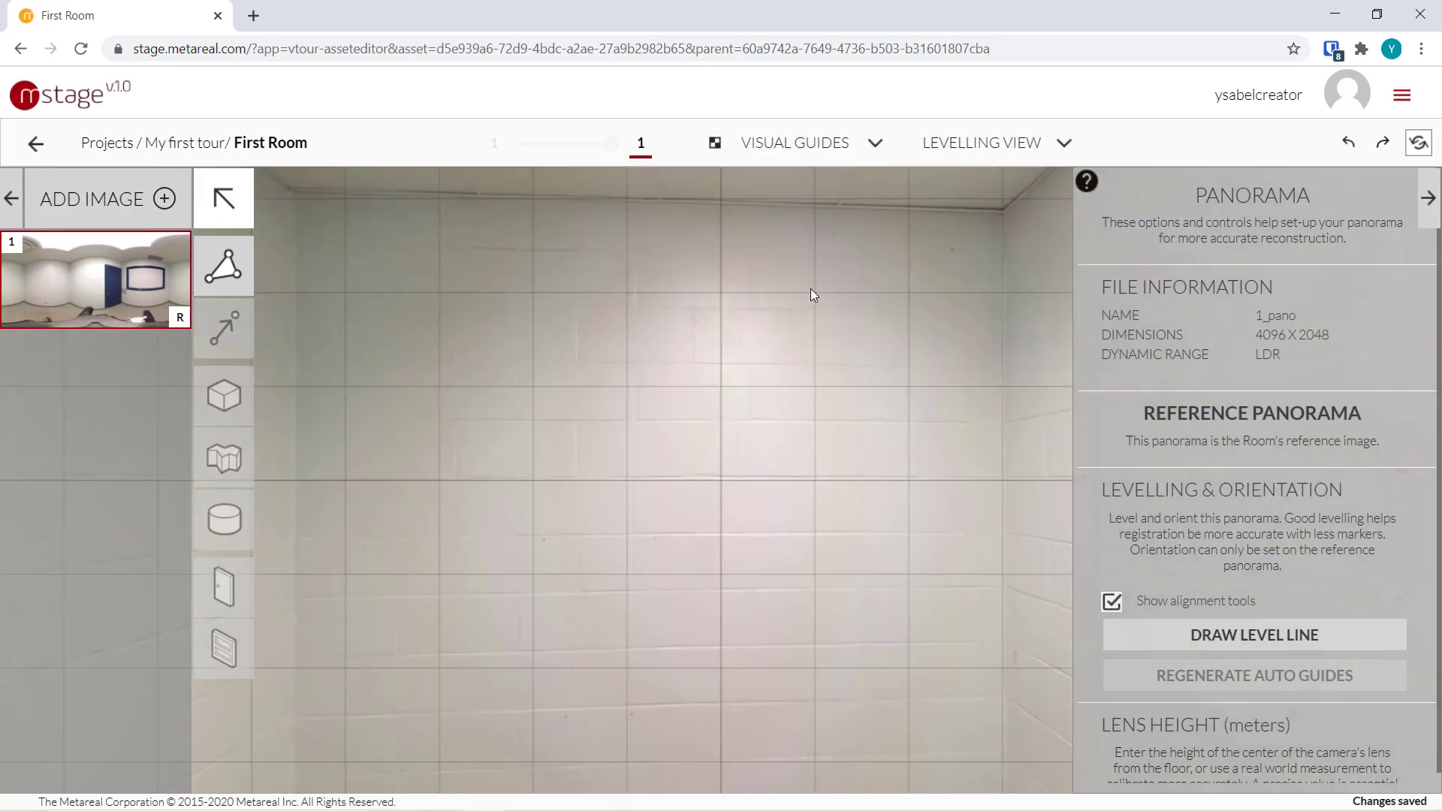
Draw a vertical level line down the corner between the two white walls, starting at the ceiling
{"action": "left_click_drag", "start_coordinate": [844, 565], "coordinate": [614, 591]}
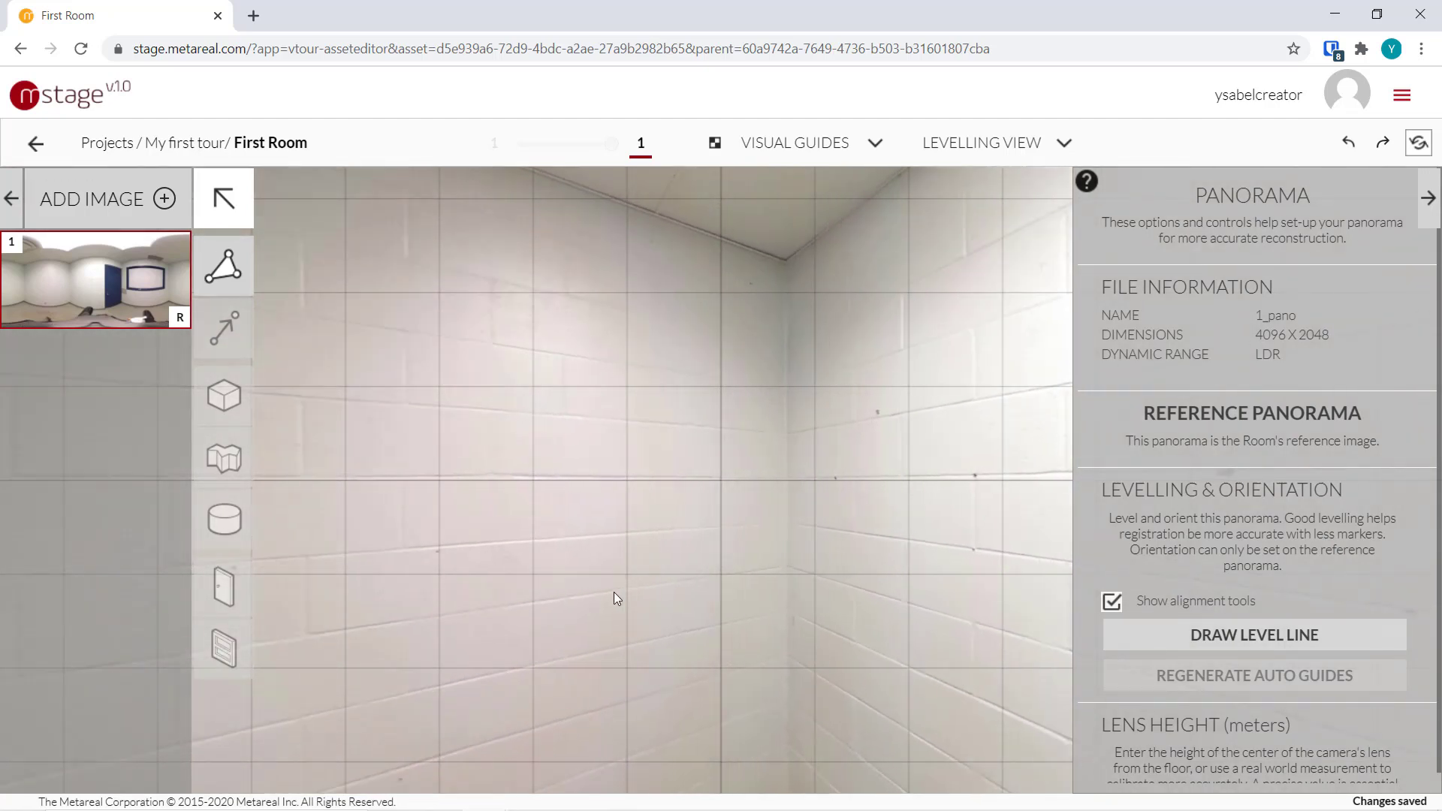
{"action": "left_click_drag", "start_coordinate": [615, 530], "coordinate": [628, 530]}
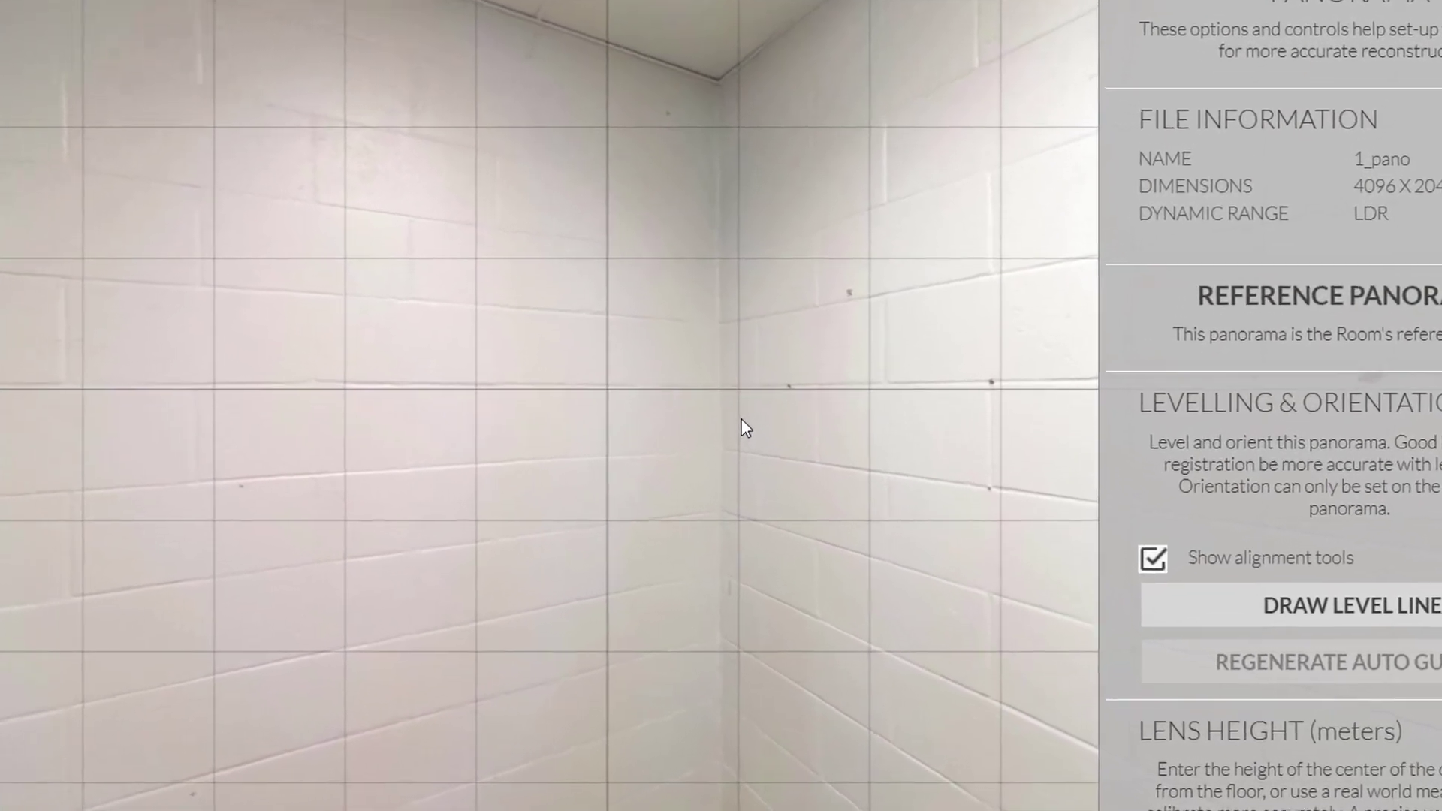
{"action": "left_click_drag", "start_coordinate": [739, 406], "coordinate": [742, 405]}
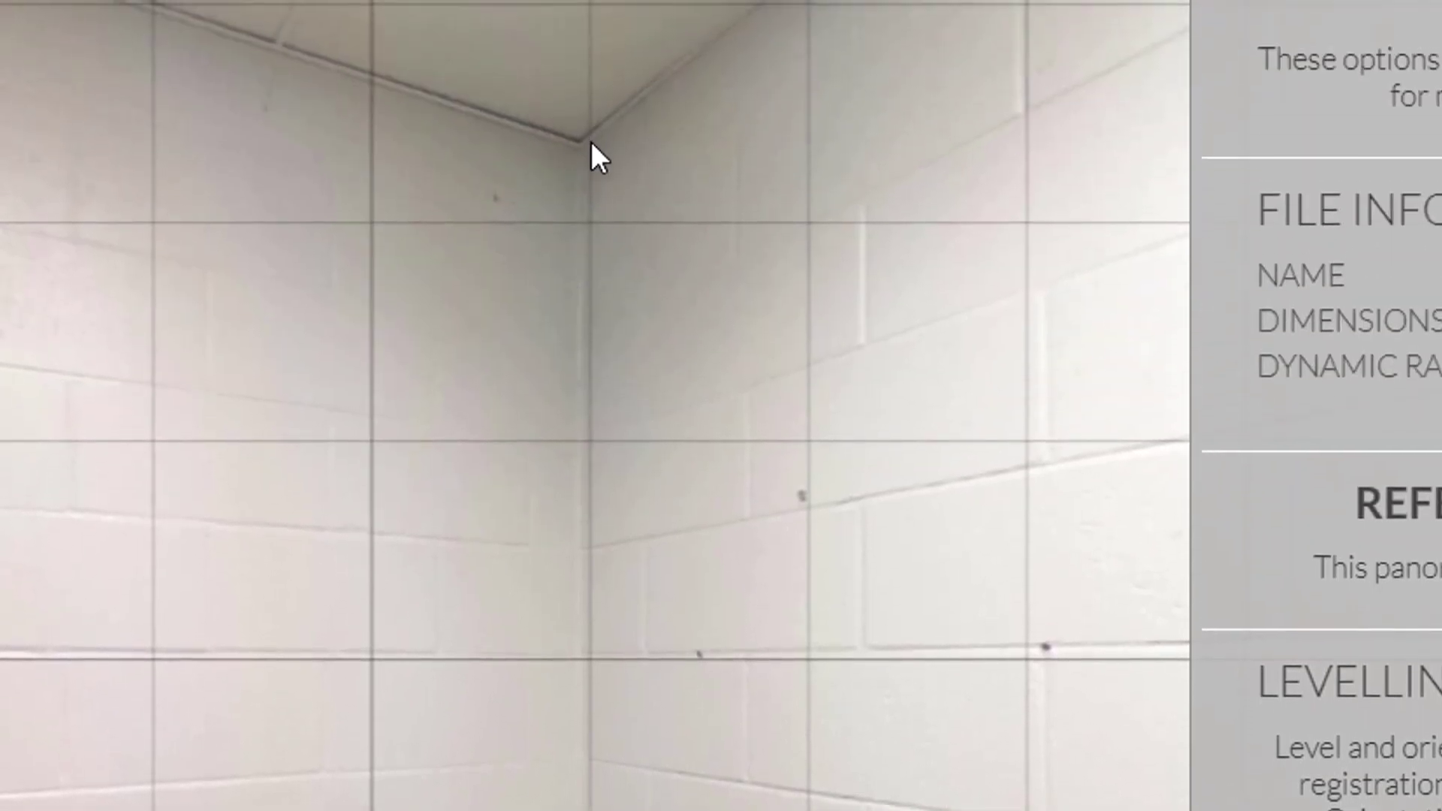
{"action": "mouse_move", "coordinate": [590, 143]}
{"action": "left_mouse_down"}
{"action": "mouse_move", "coordinate": [808, 263]}
{"action": "mouse_move", "coordinate": [767, 493]}
{"action": "mouse_move", "coordinate": [772, 703]}
{"action": "mouse_move", "coordinate": [792, 706]}
{"action": "mouse_move", "coordinate": [817, 787]}
{"action": "left_mouse_up"}
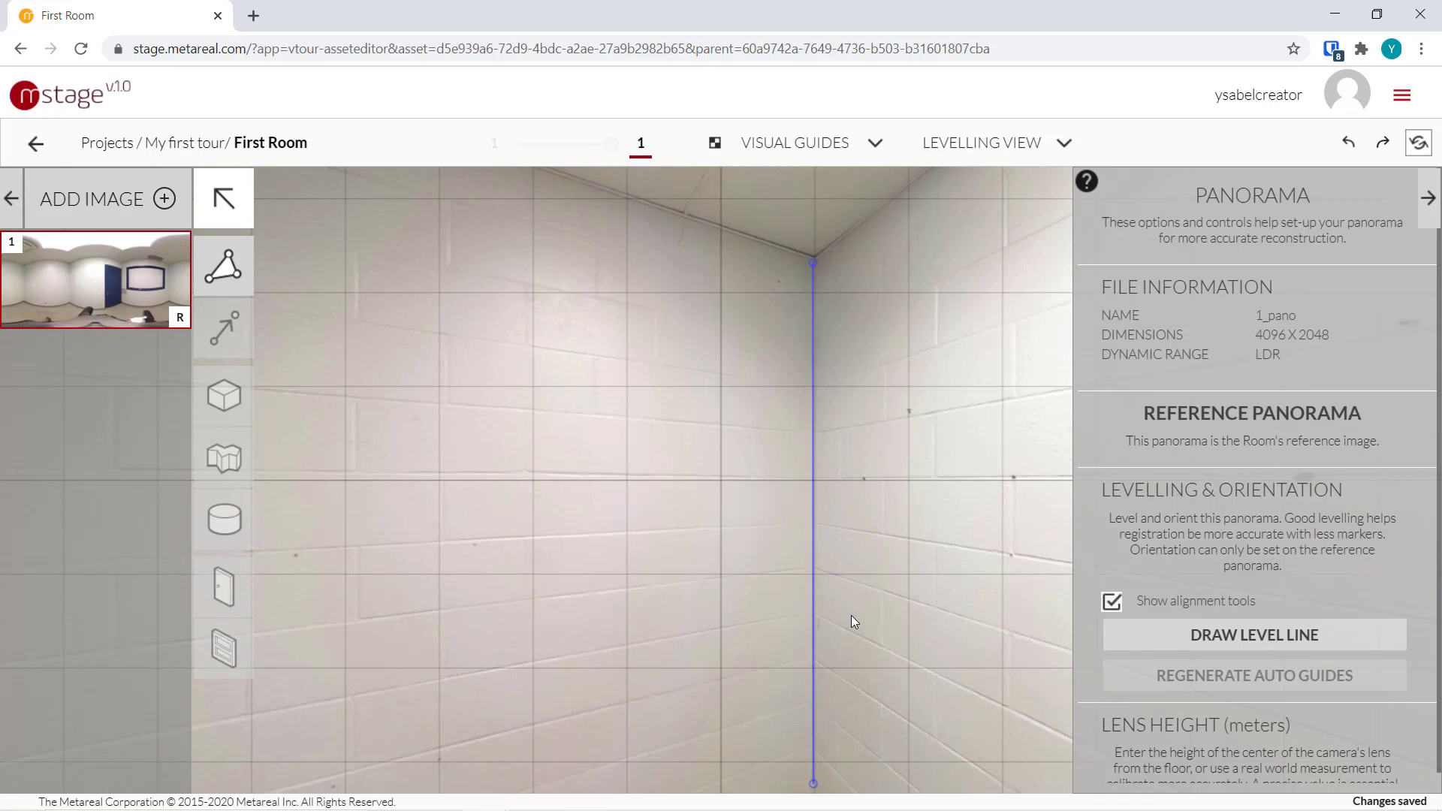
Draw a second vertical level line along the blue door's edge on the handle side and fine-tune its upper end
{"action": "left_click_drag", "start_coordinate": [965, 571], "coordinate": [626, 580]}
{"action": "left_click_drag", "start_coordinate": [906, 554], "coordinate": [710, 597]}
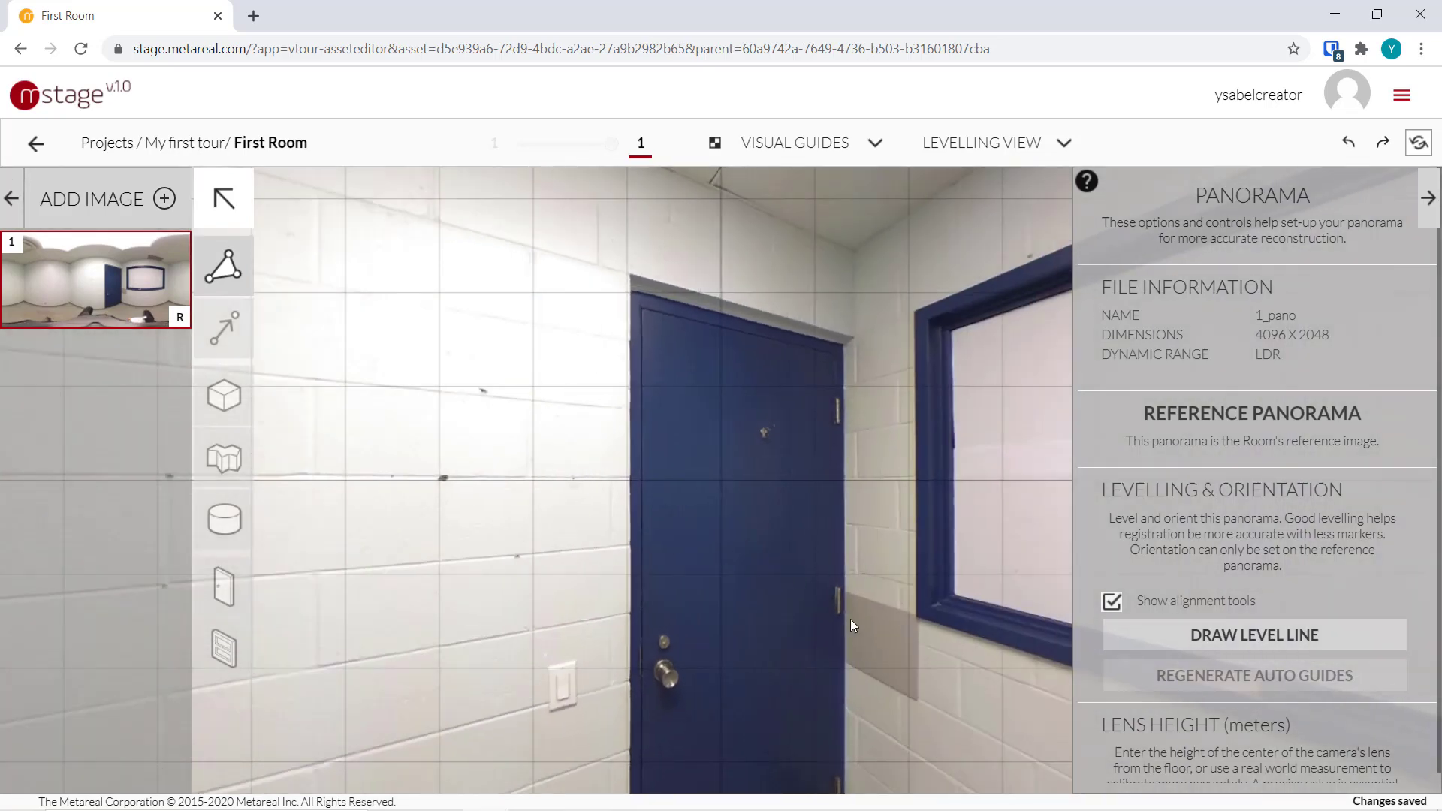
{"action": "left_click", "coordinate": [1222, 645]}
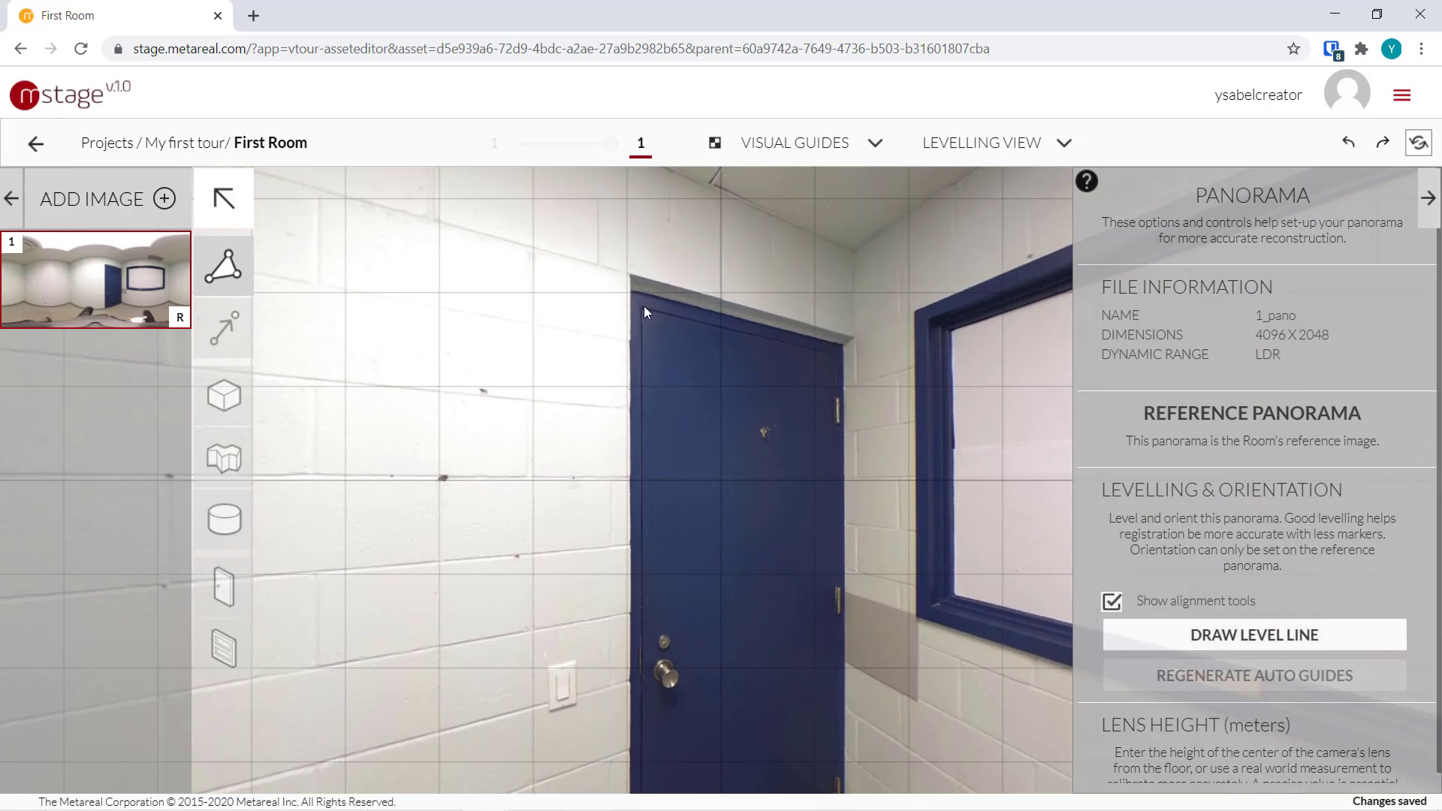
{"action": "left_click_drag", "start_coordinate": [640, 316], "coordinate": [642, 778]}
{"action": "mouse_move", "coordinate": [1002, 642]}
{"action": "left_mouse_down"}
{"action": "mouse_move", "coordinate": [638, 619]}
{"action": "mouse_move", "coordinate": [568, 494]}
{"action": "mouse_move", "coordinate": [810, 513]}
{"action": "left_mouse_up"}
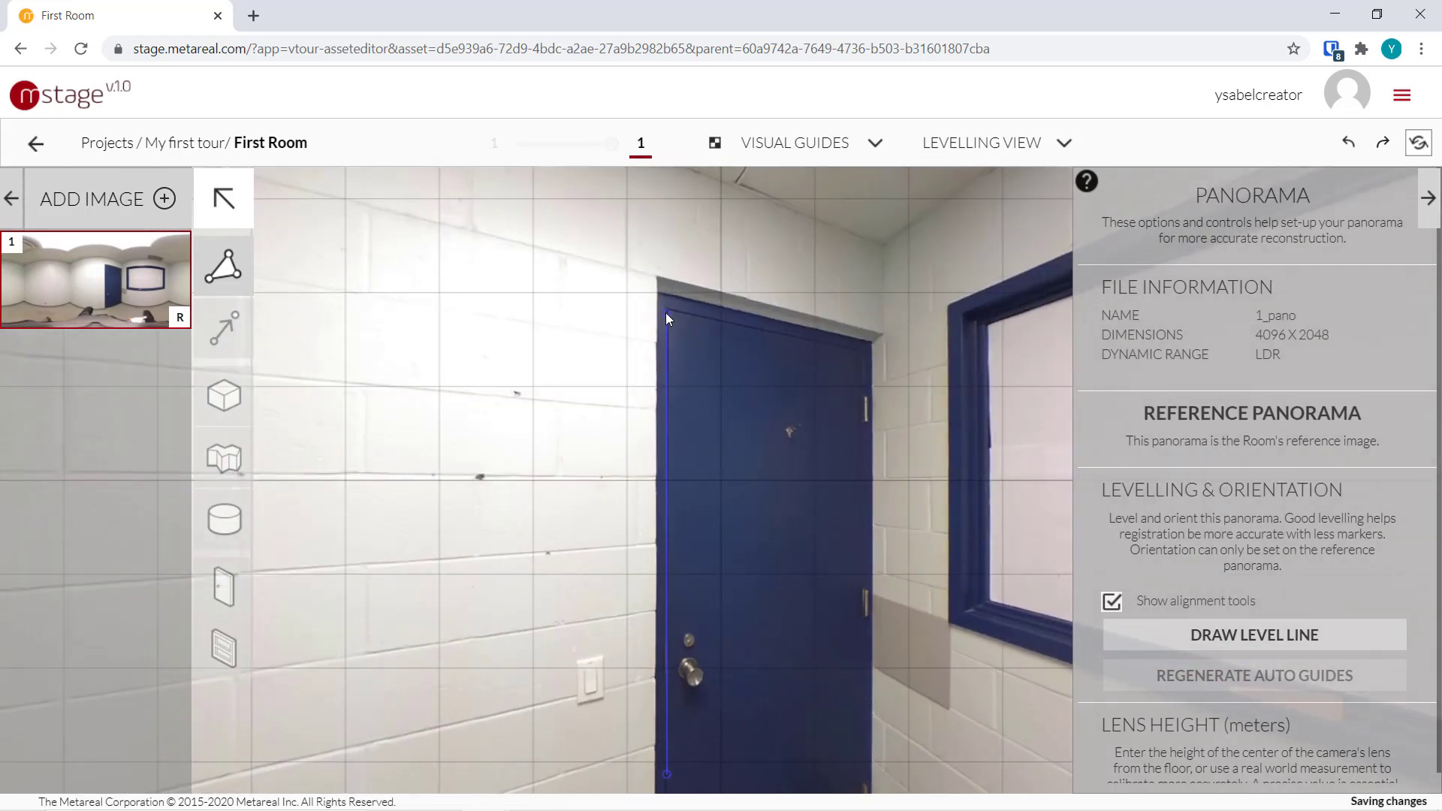
{"action": "mouse_move", "coordinate": [667, 314]}
{"action": "left_mouse_down"}
{"action": "mouse_move", "coordinate": [671, 325]}
{"action": "mouse_move", "coordinate": [667, 313]}
{"action": "left_mouse_up"}
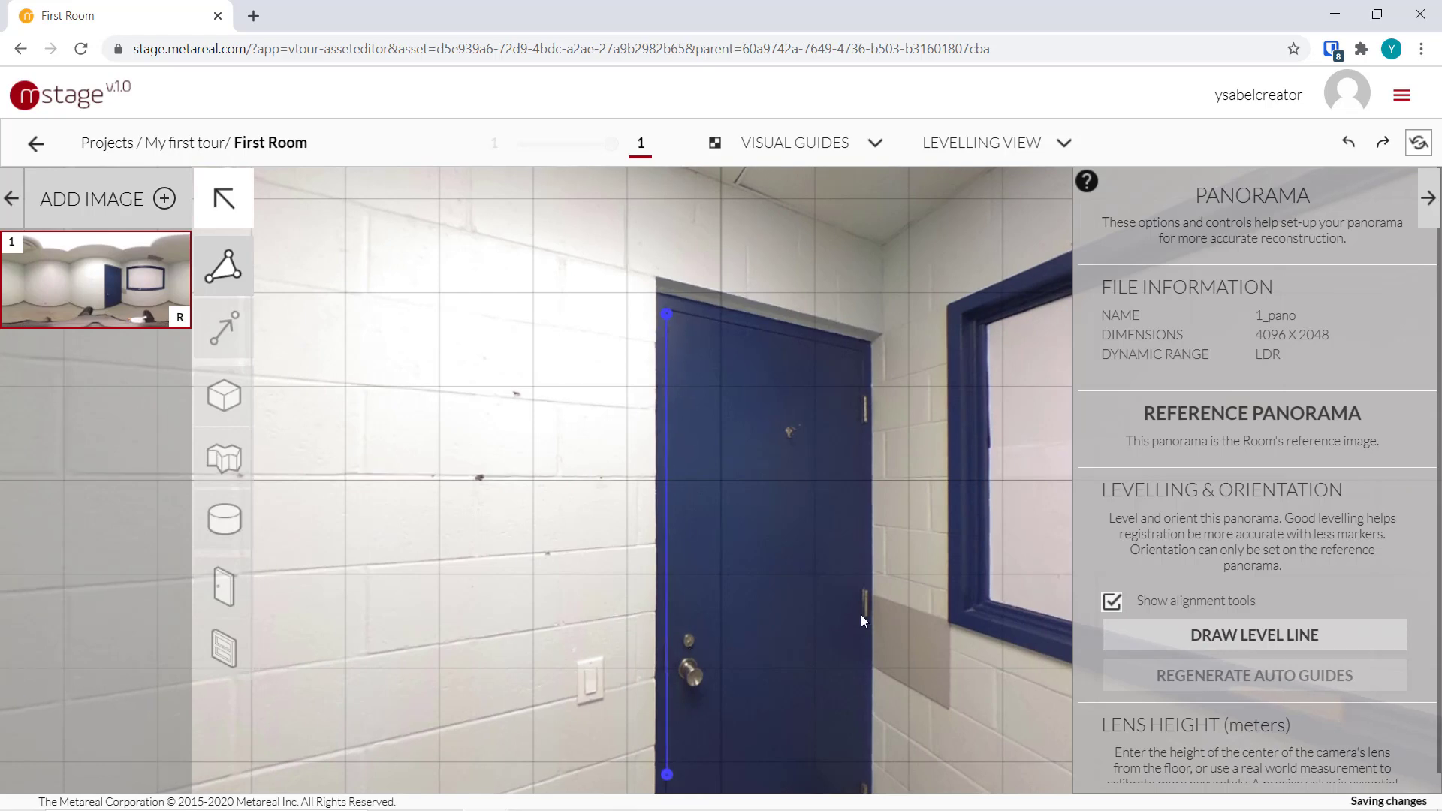
Draw a vertical level line down the wall corner beside the window, lower its upper end slightly, and hide the alignment tools
{"action": "mouse_move", "coordinate": [850, 503]}
{"action": "left_mouse_down"}
{"action": "mouse_move", "coordinate": [898, 569]}
{"action": "mouse_move", "coordinate": [1044, 643]}
{"action": "mouse_move", "coordinate": [958, 584]}
{"action": "mouse_move", "coordinate": [858, 593]}
{"action": "left_mouse_up"}
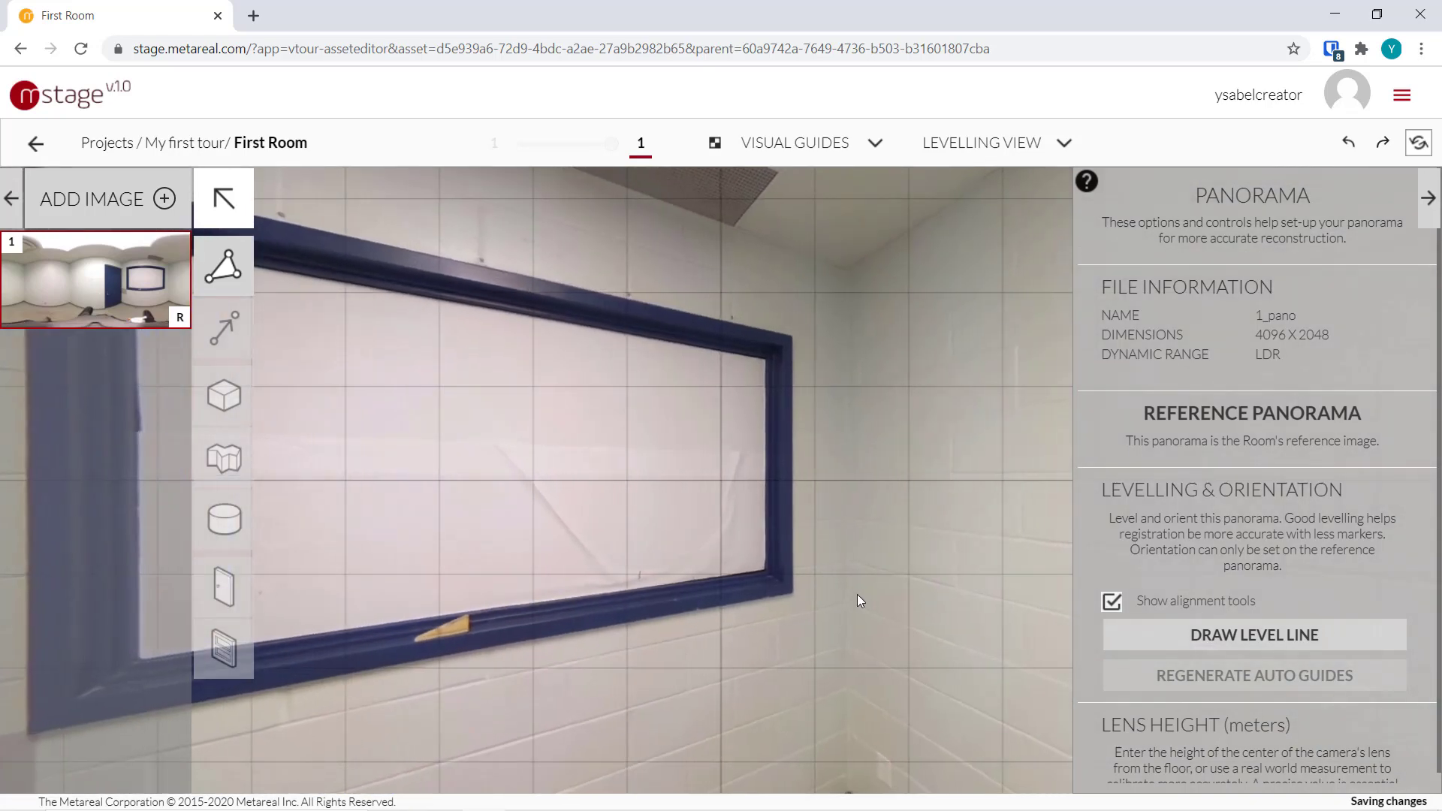
{"action": "left_click", "coordinate": [1258, 637]}
{"action": "mouse_move", "coordinate": [846, 275]}
{"action": "left_mouse_down"}
{"action": "mouse_move", "coordinate": [808, 600]}
{"action": "mouse_move", "coordinate": [850, 774]}
{"action": "left_mouse_up"}
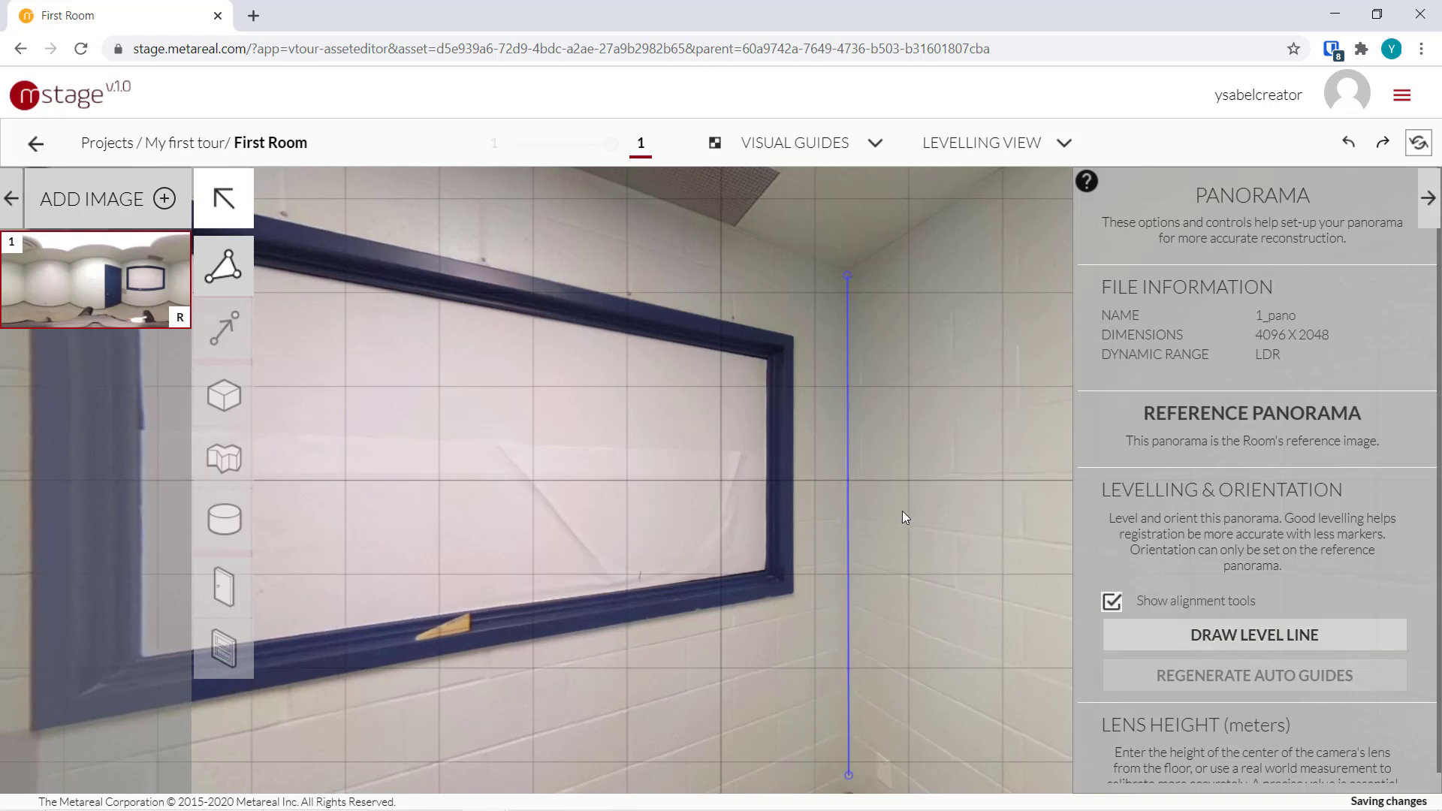
{"action": "left_click_drag", "start_coordinate": [846, 276], "coordinate": [851, 313]}
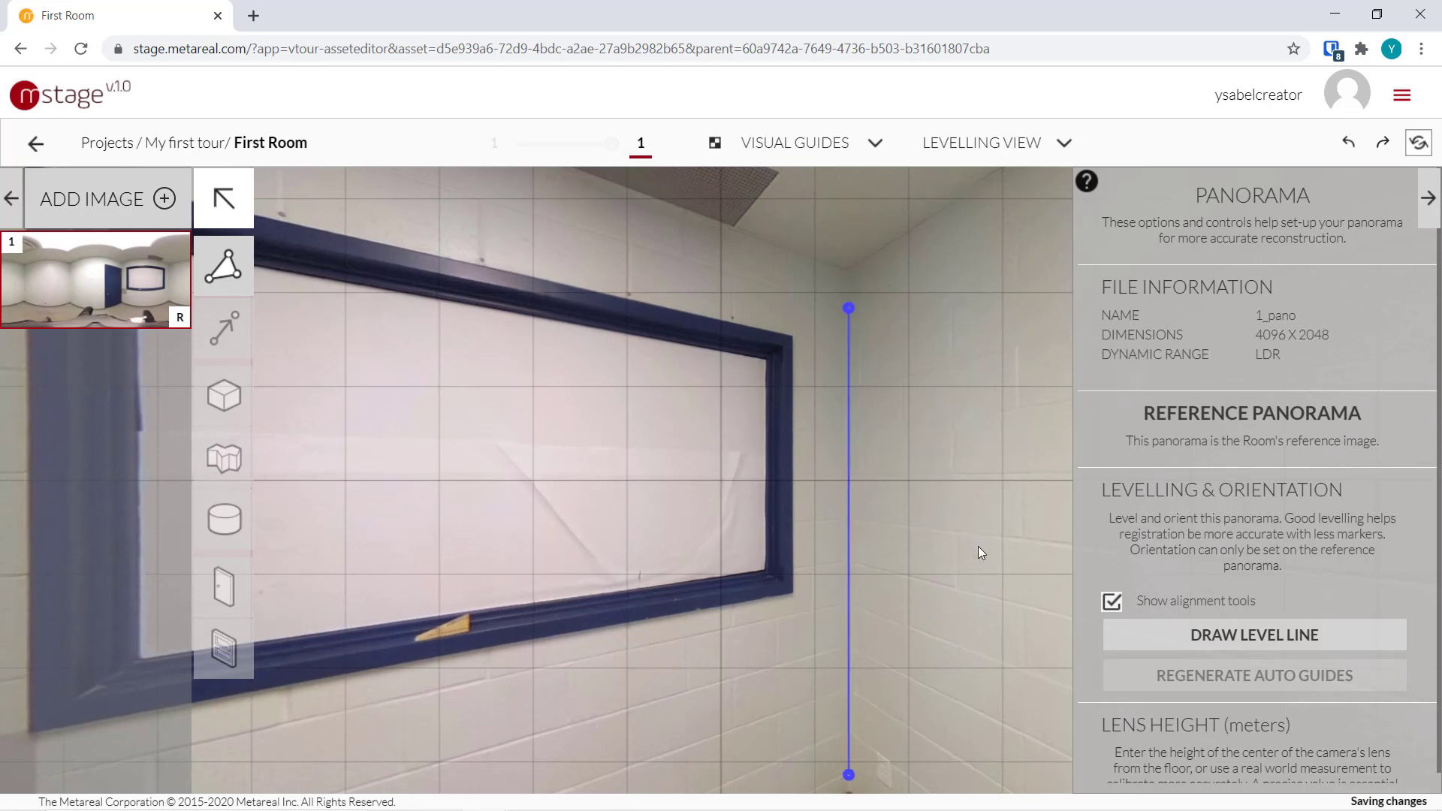
{"action": "left_click", "coordinate": [1112, 603]}
{"action": "scroll", "coordinate": [1145, 412], "scroll_direction": "down", "scroll_amount": 5}
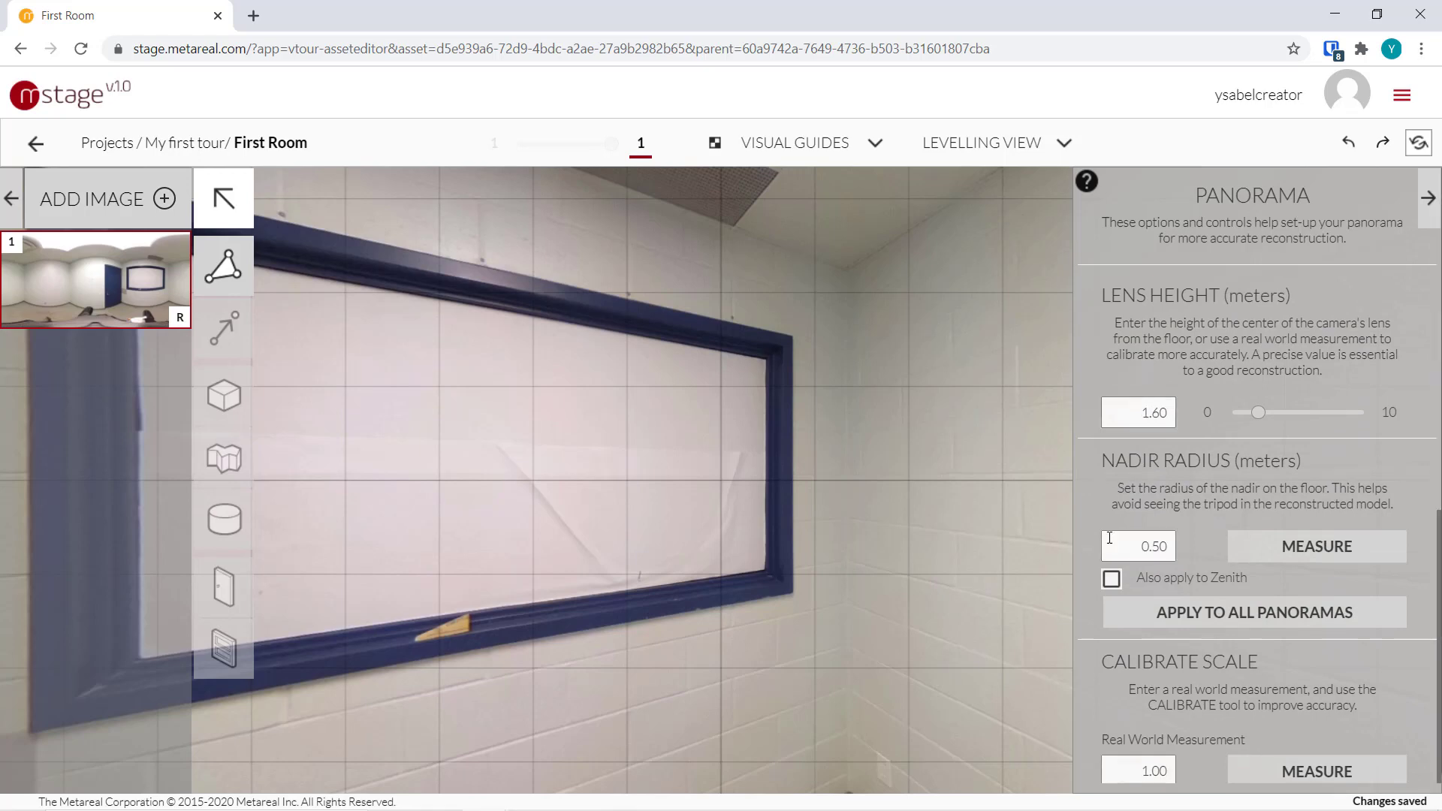
Switch to the panorama view and measure a nadir radius of 0.68 m around the tripod on the floor
{"action": "left_click", "coordinate": [1020, 152]}
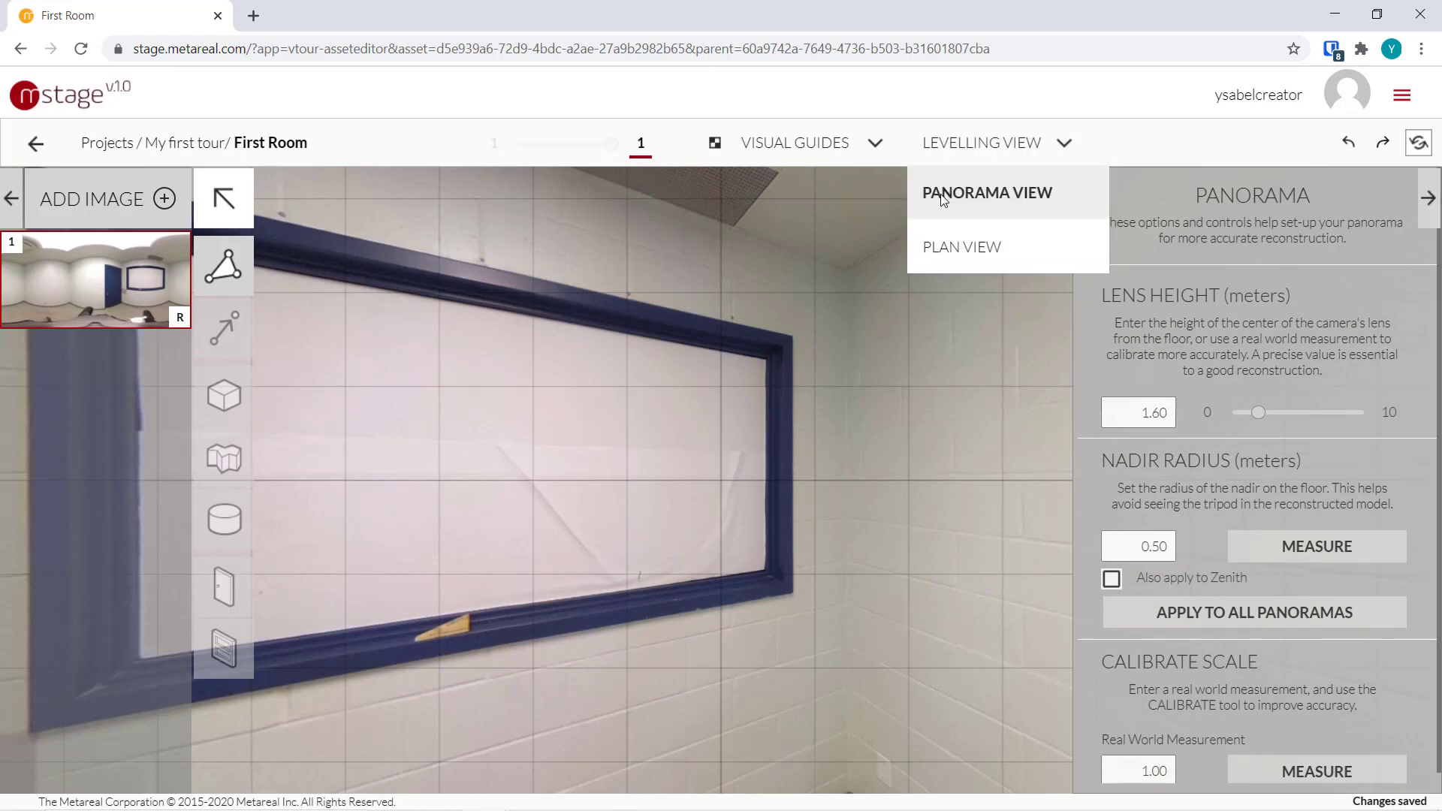
{"action": "left_click", "coordinate": [936, 211]}
{"action": "left_click_drag", "start_coordinate": [858, 599], "coordinate": [799, 721]}
{"action": "left_click_drag", "start_coordinate": [800, 432], "coordinate": [837, 427]}
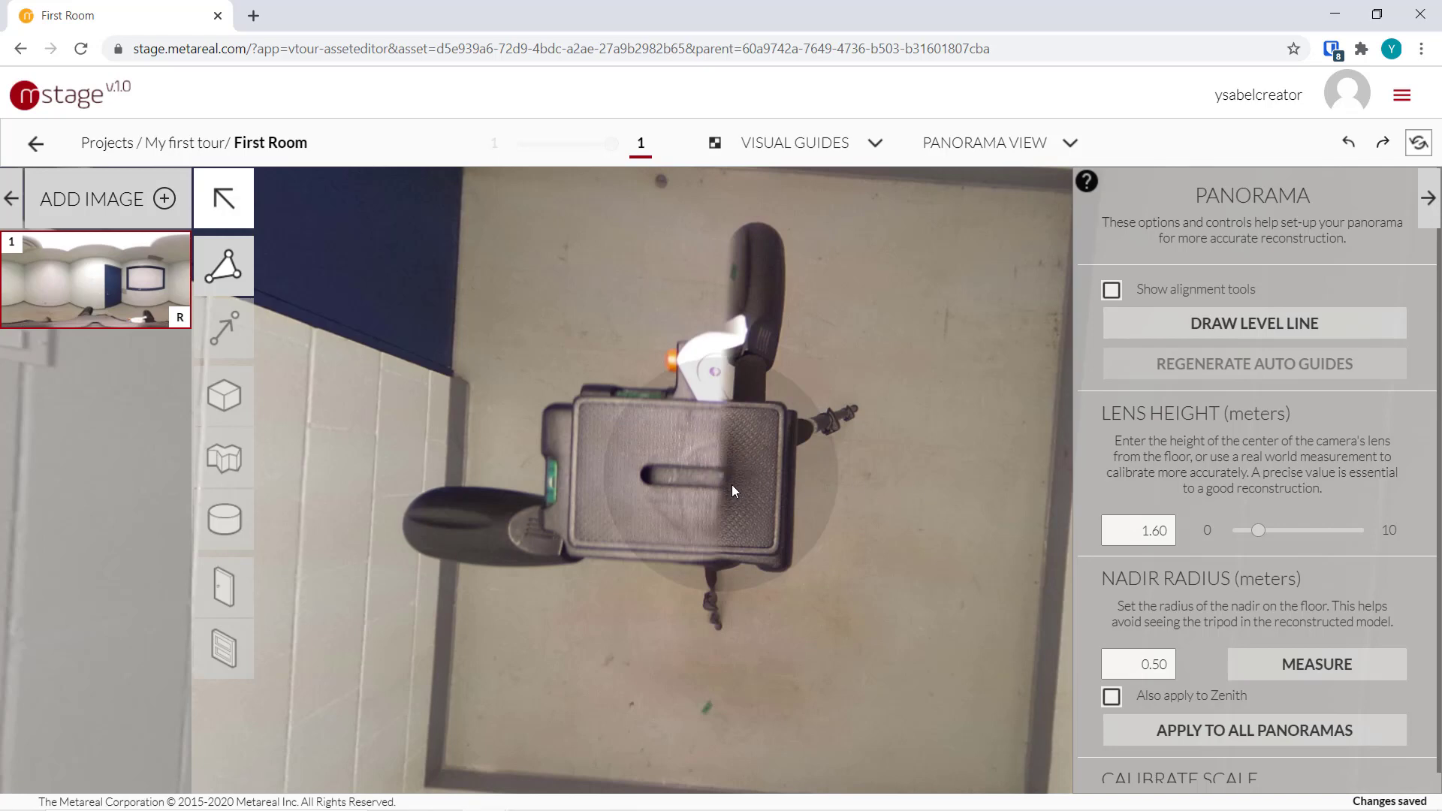
{"action": "left_click", "coordinate": [1280, 664]}
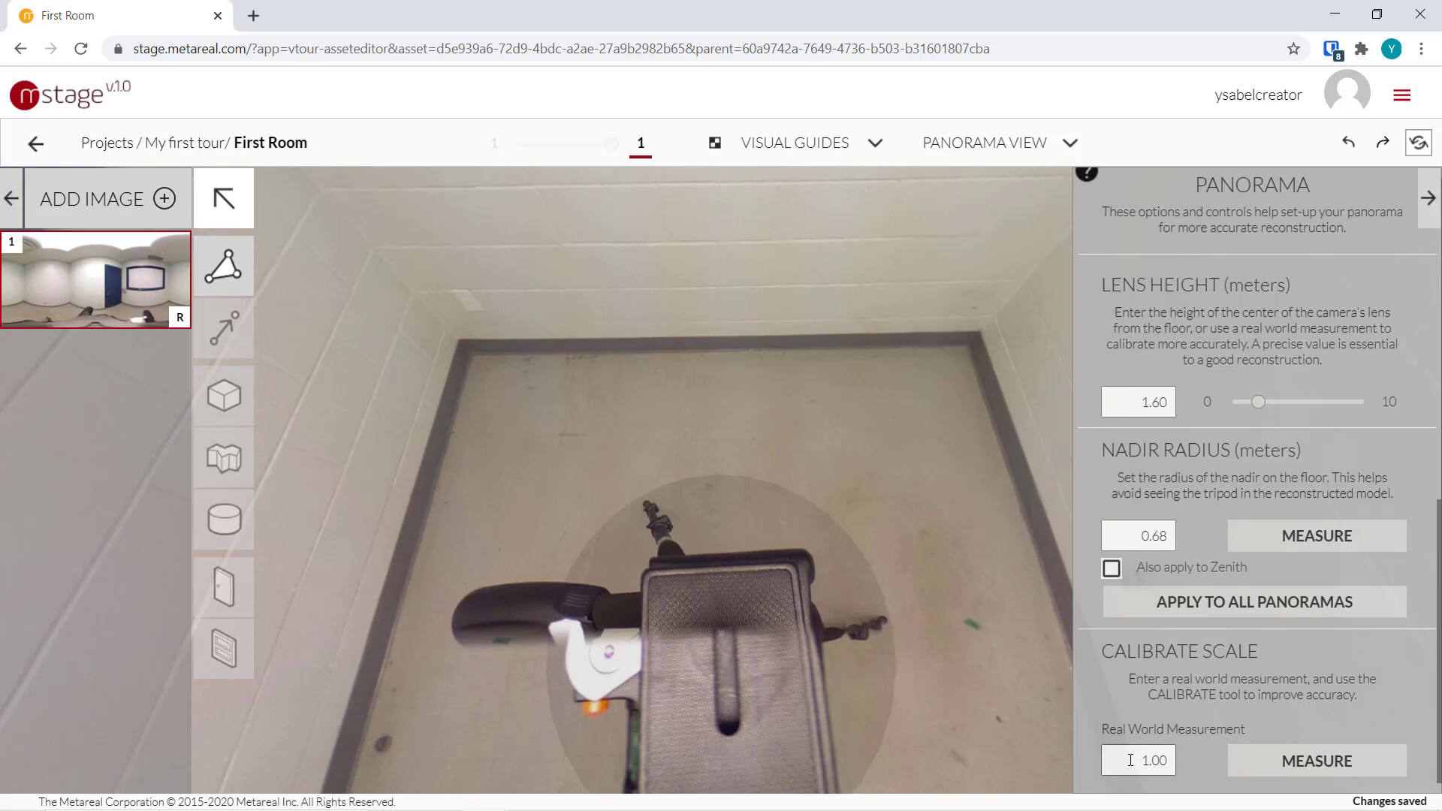
Try calibrating the scale with a real world measurement of 3, and undo the calibration
{"action": "left_click_drag", "start_coordinate": [1132, 759], "coordinate": [1223, 766]}
{"action": "type", "text": "3"}
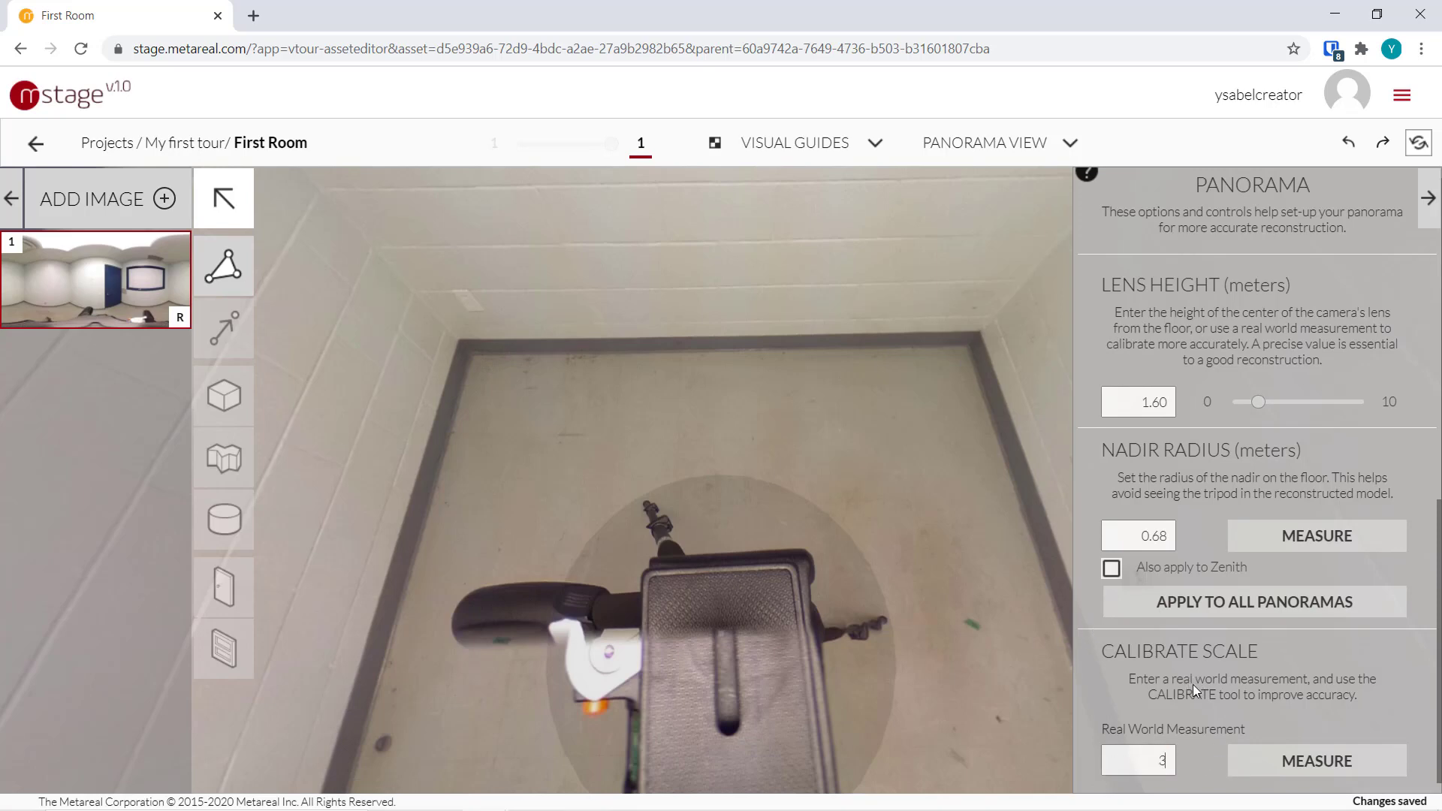
{"action": "left_click", "coordinate": [1277, 760]}
{"action": "left_click", "coordinate": [1348, 142]}
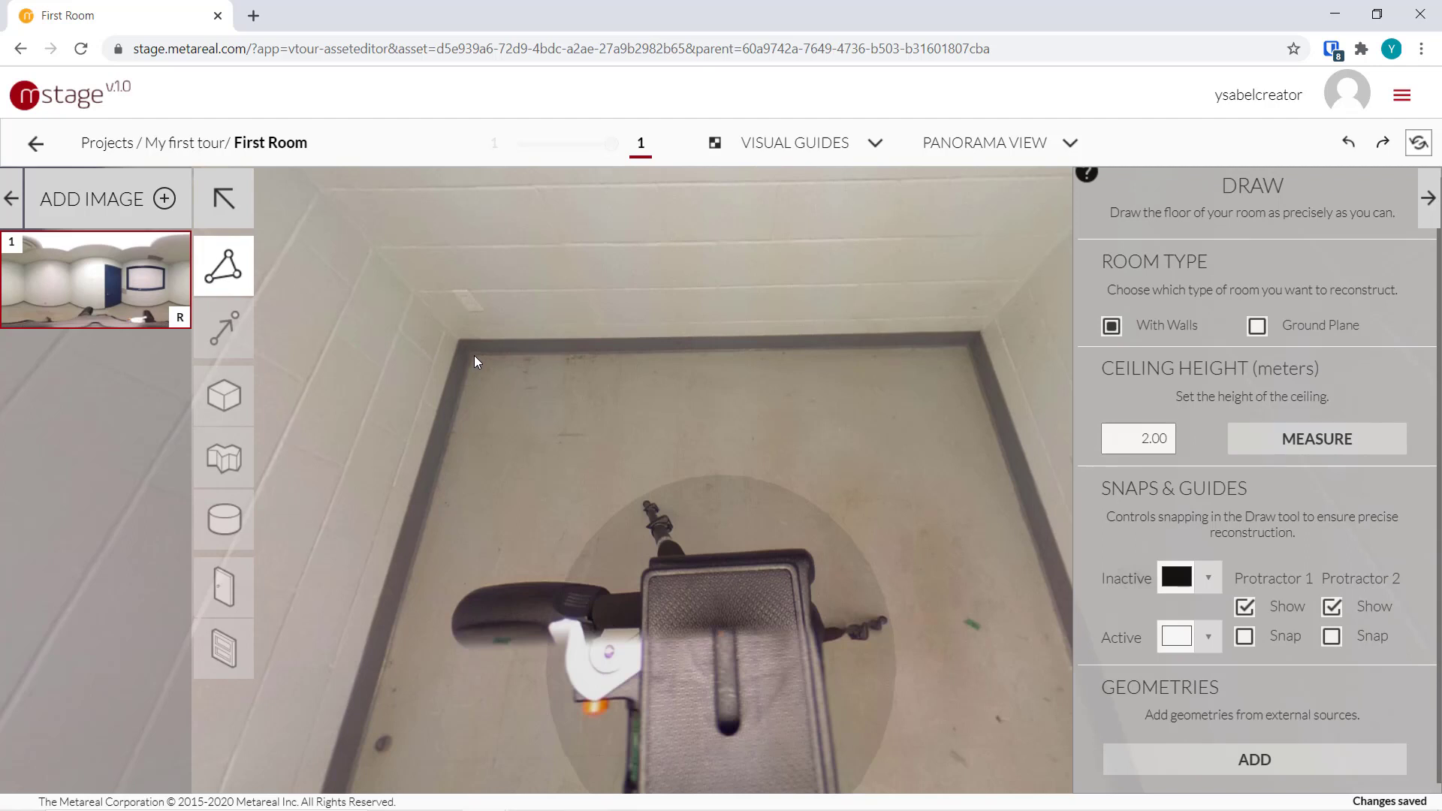
Draw the floor outline's first two points at the far wall's two floor corners and stop drawing at the second one
{"action": "left_click", "coordinate": [474, 354]}
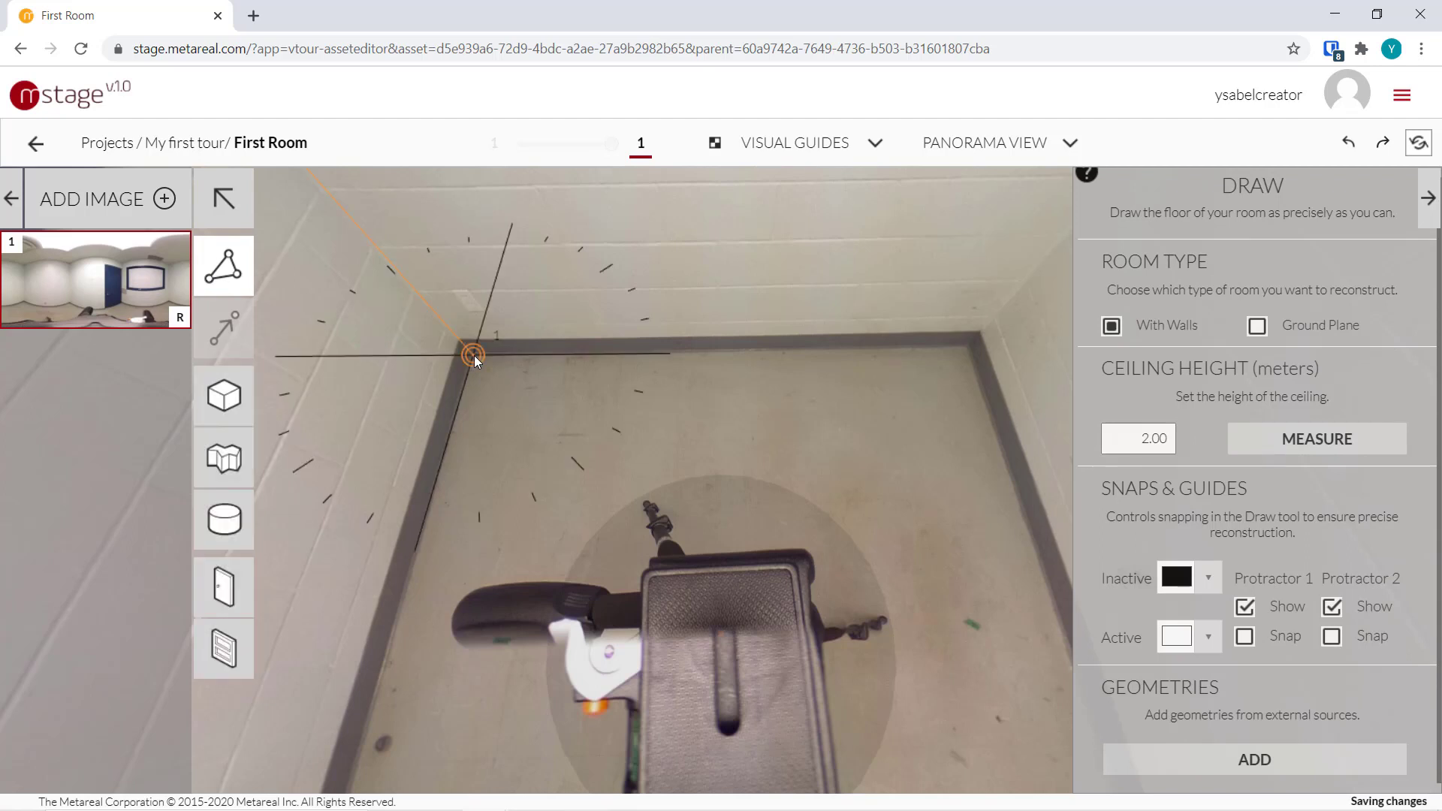
{"action": "key", "text": "Escape"}
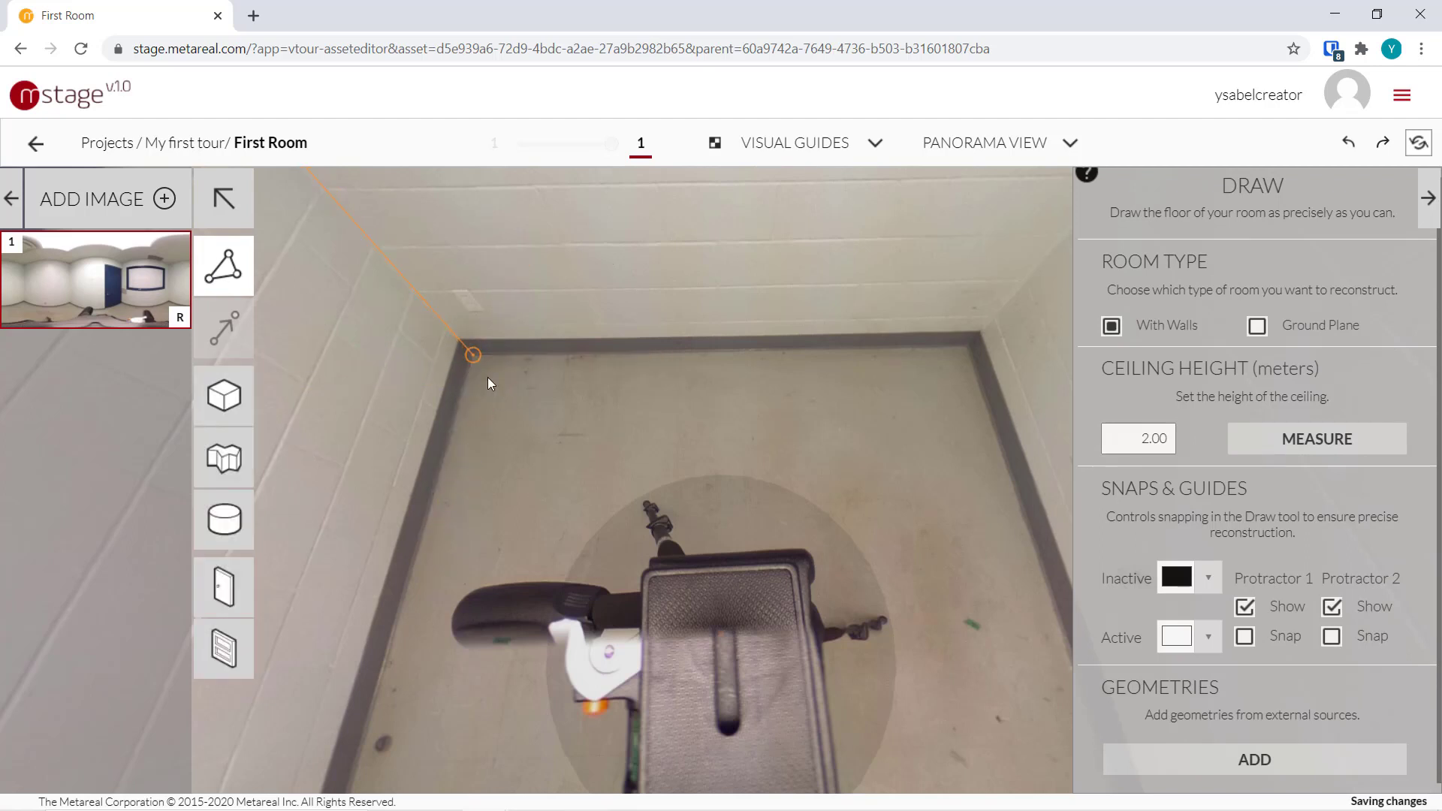
{"action": "left_click", "coordinate": [472, 356]}
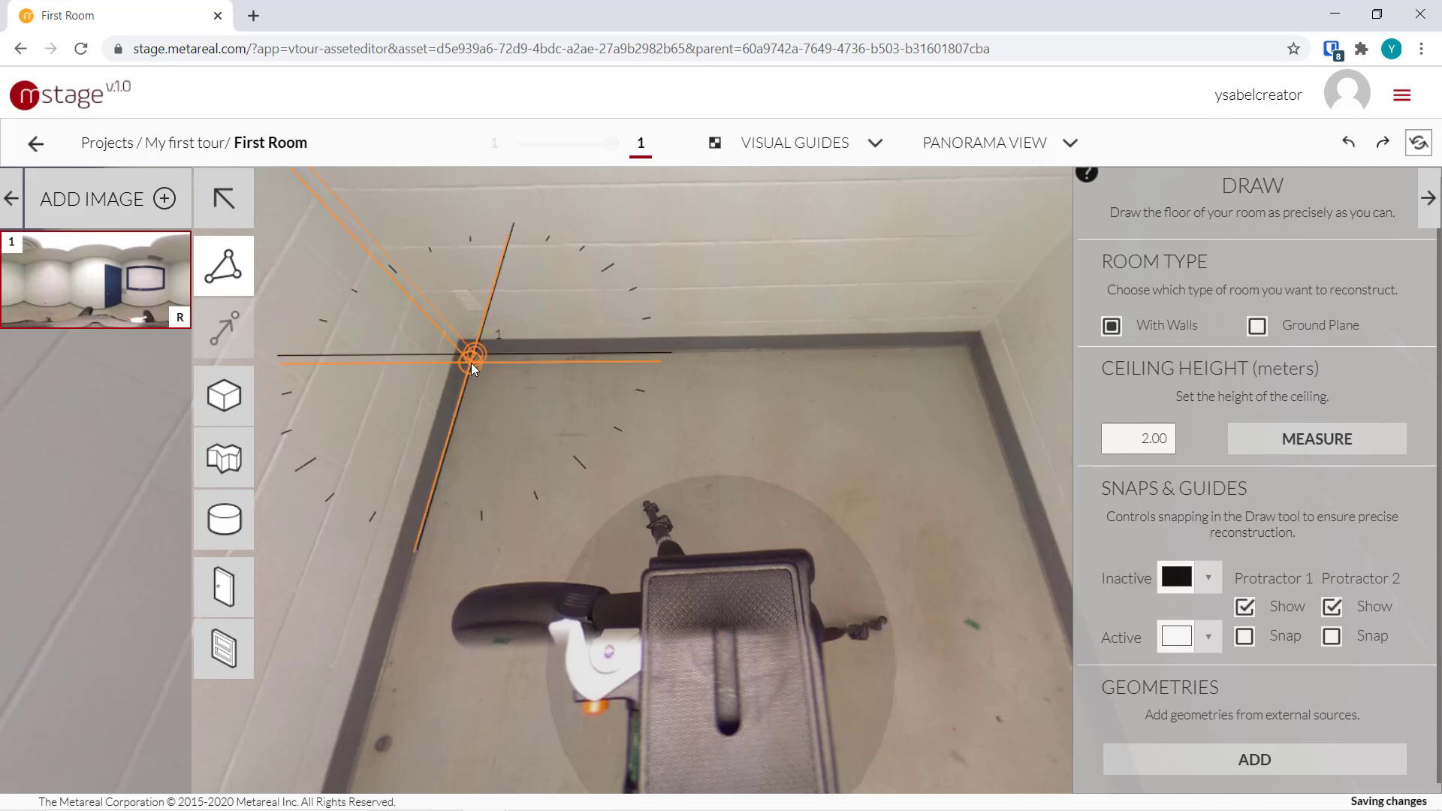
{"action": "left_click", "coordinate": [967, 347]}
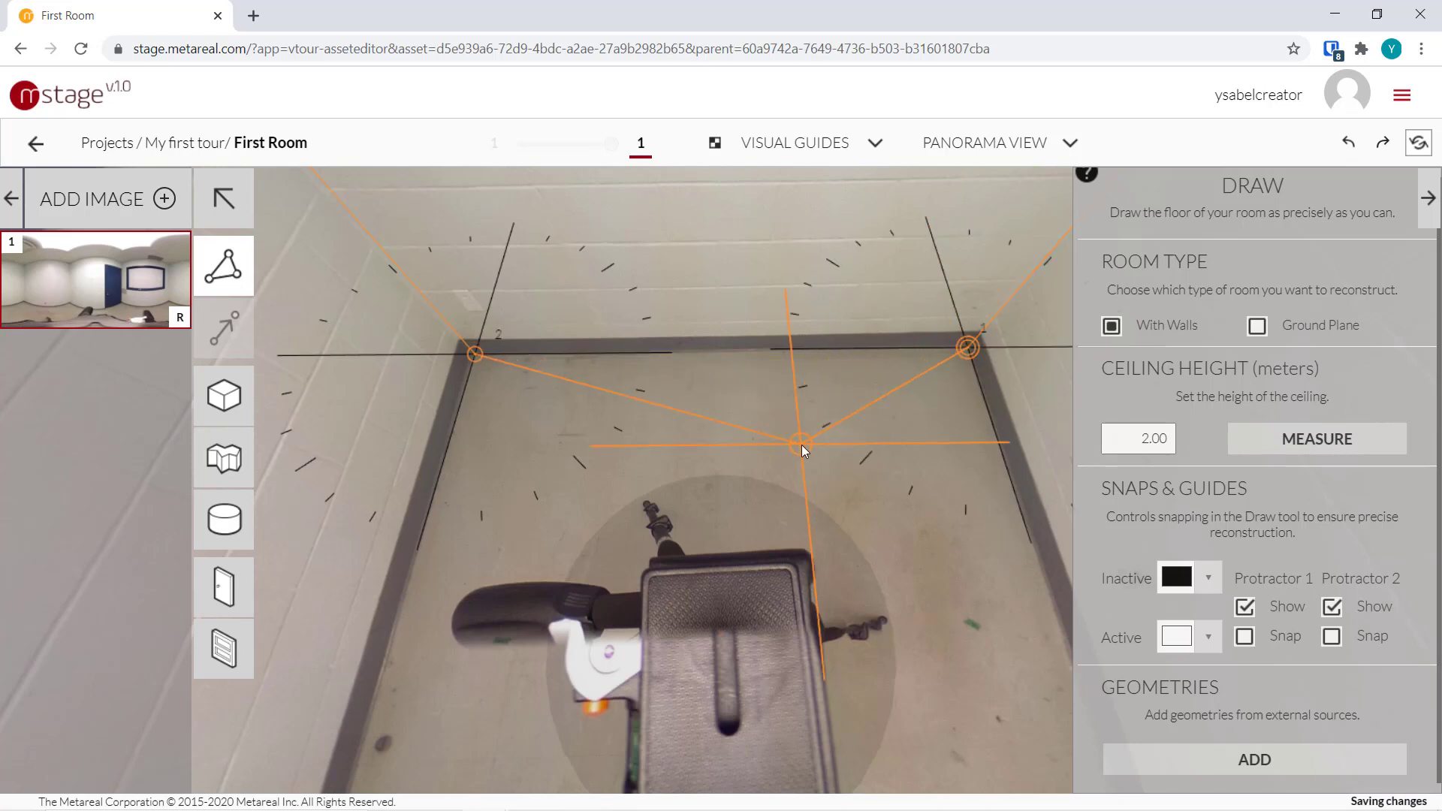
{"action": "scroll", "coordinate": [839, 443], "scroll_direction": "down", "scroll_amount": 4}
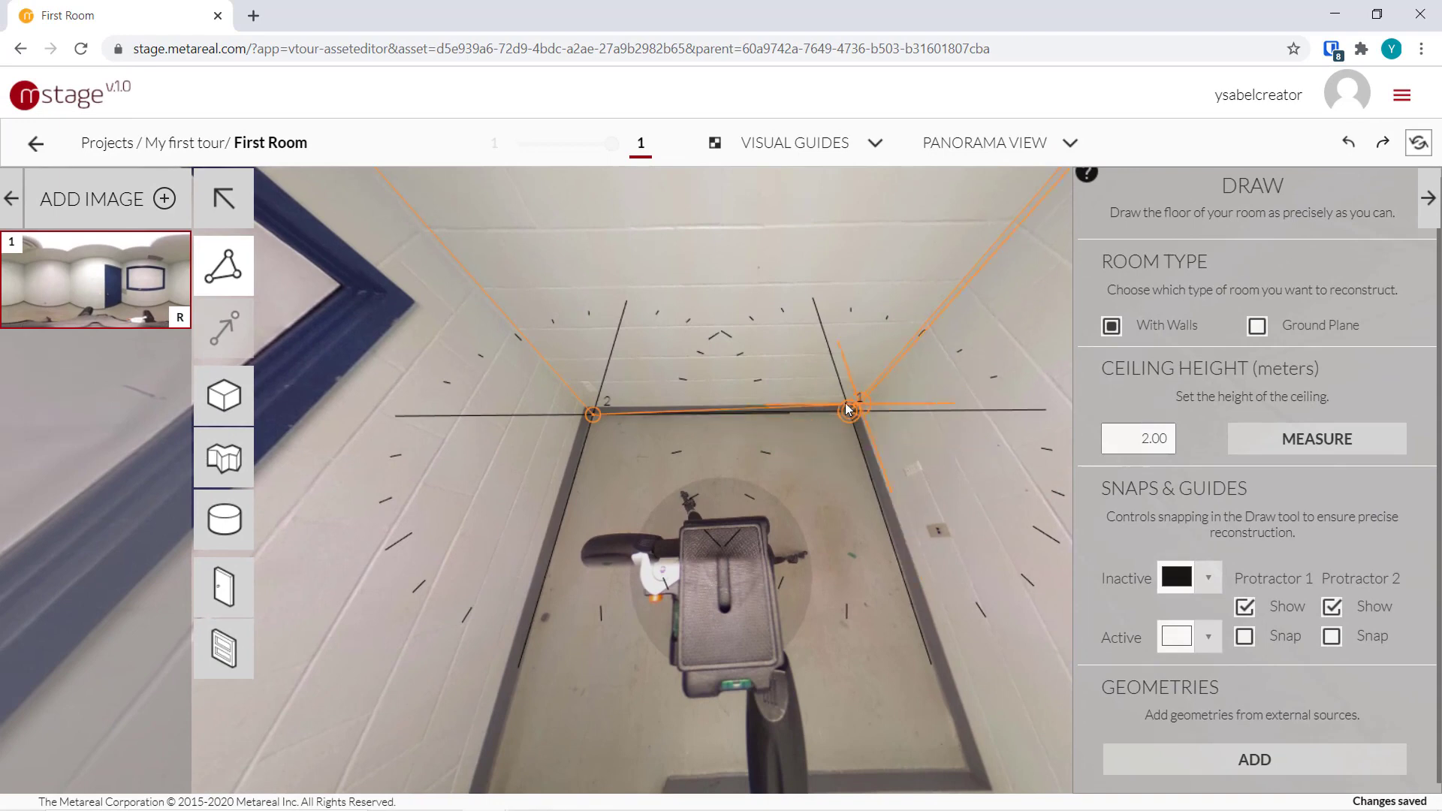
{"action": "left_click", "coordinate": [850, 416]}
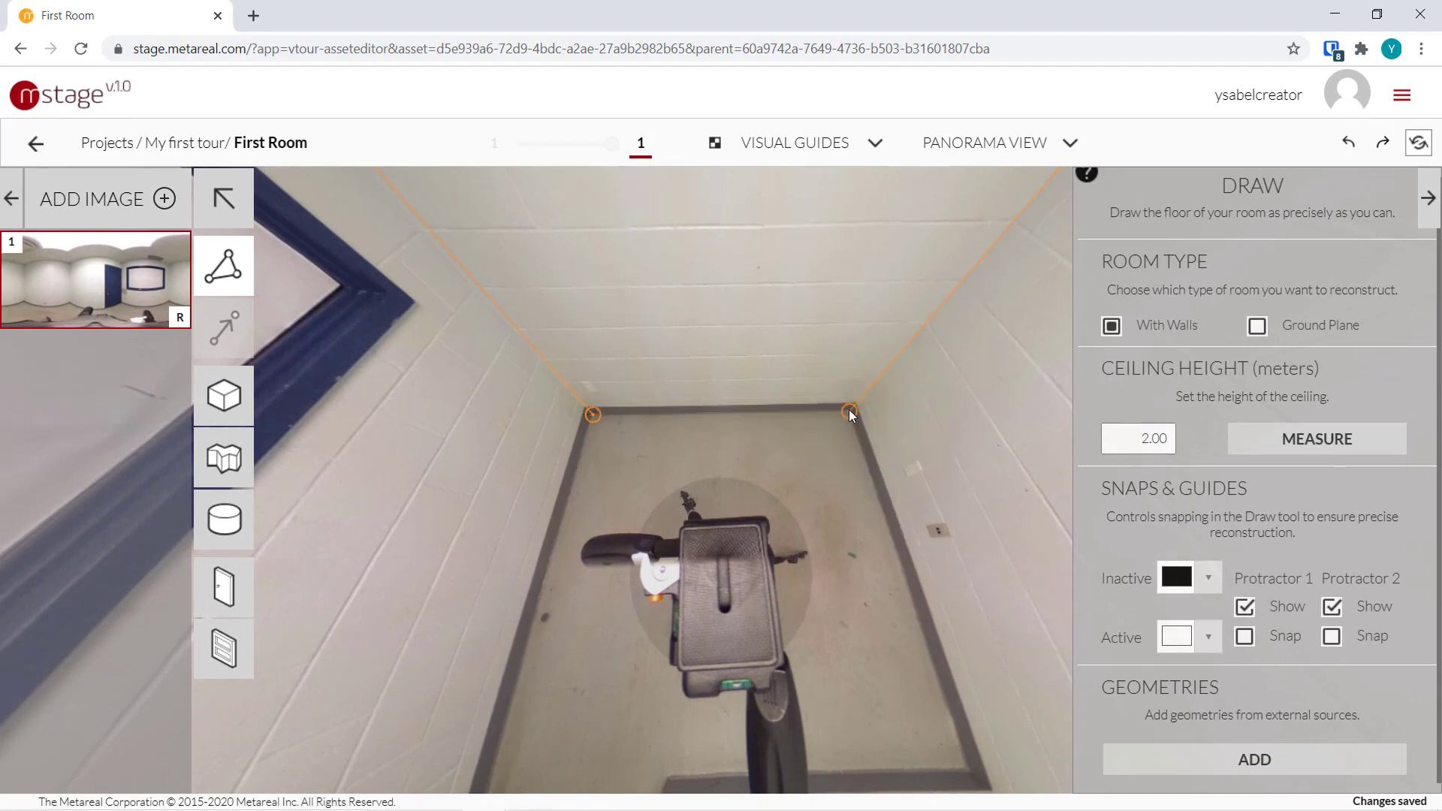
Move the second floor corner point towards the tripod with snapping to Protractor 1 enabled
{"action": "left_click_drag", "start_coordinate": [849, 411], "coordinate": [658, 631]}
{"action": "key", "text": "1"}
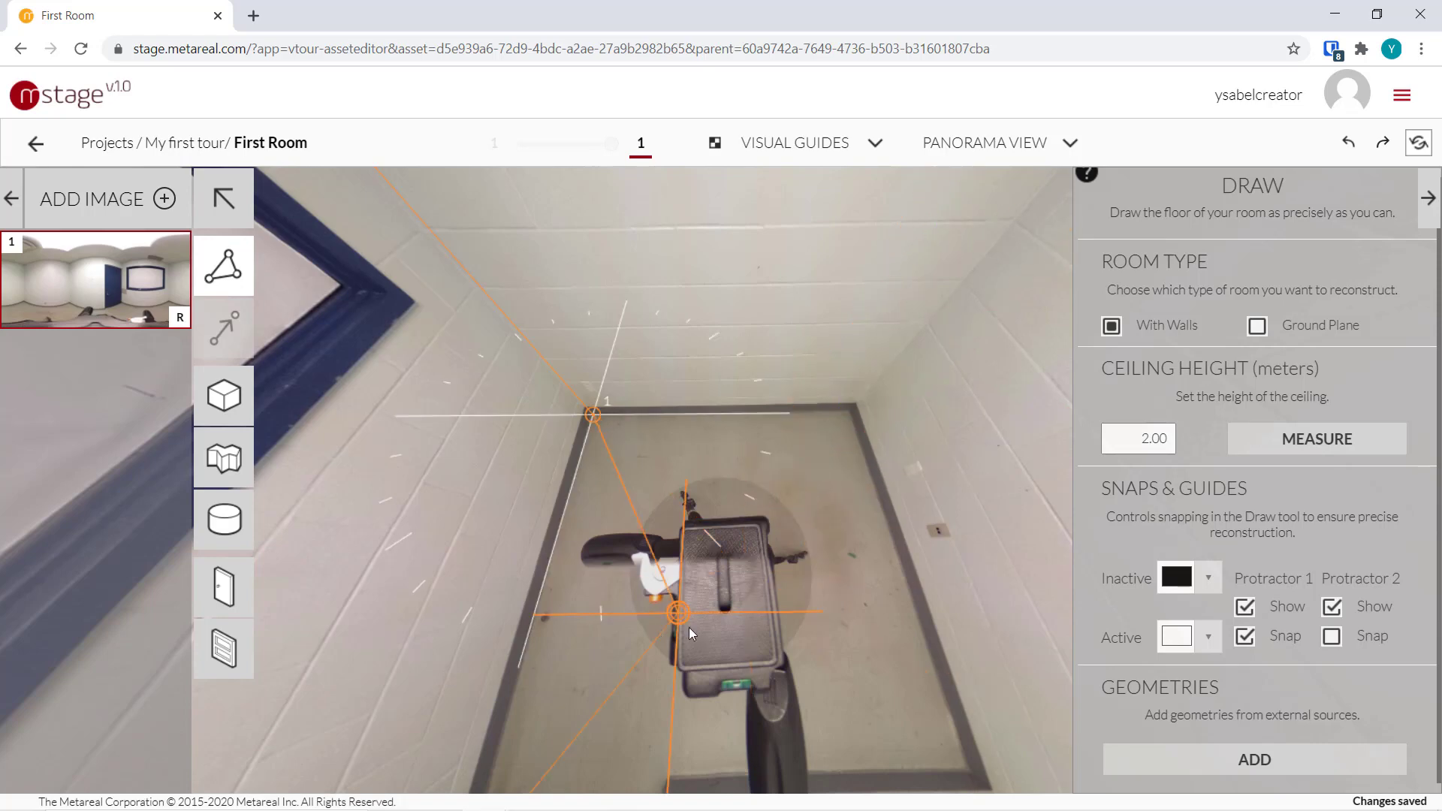